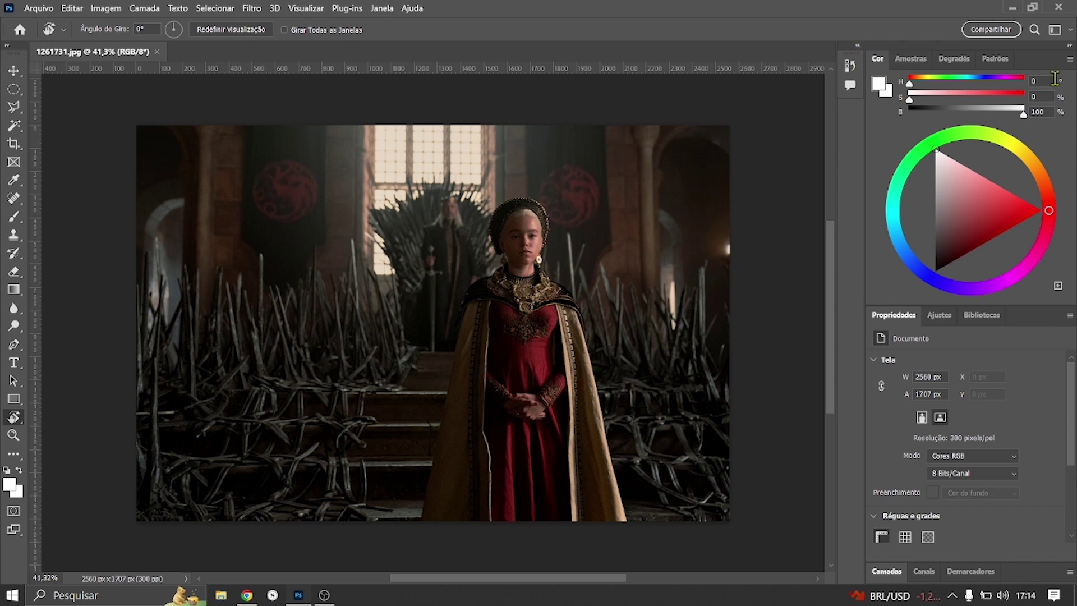
- Close the Cor, Propriedades and Camadas panel groups with Fechar grupo de guias
click(1070, 60)
click(927, 379)
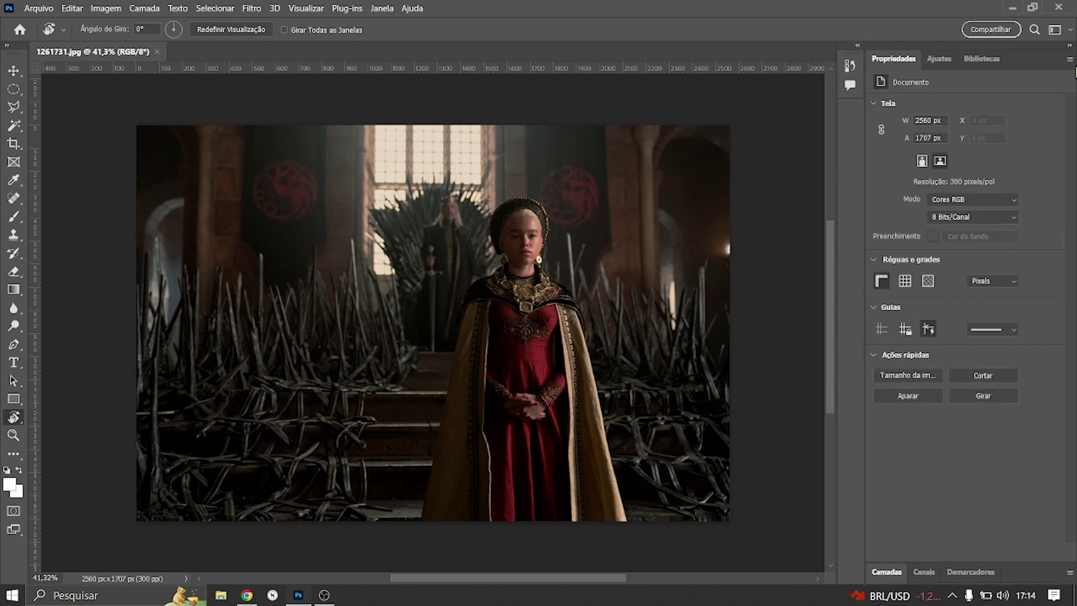
click(1070, 59)
click(1001, 84)
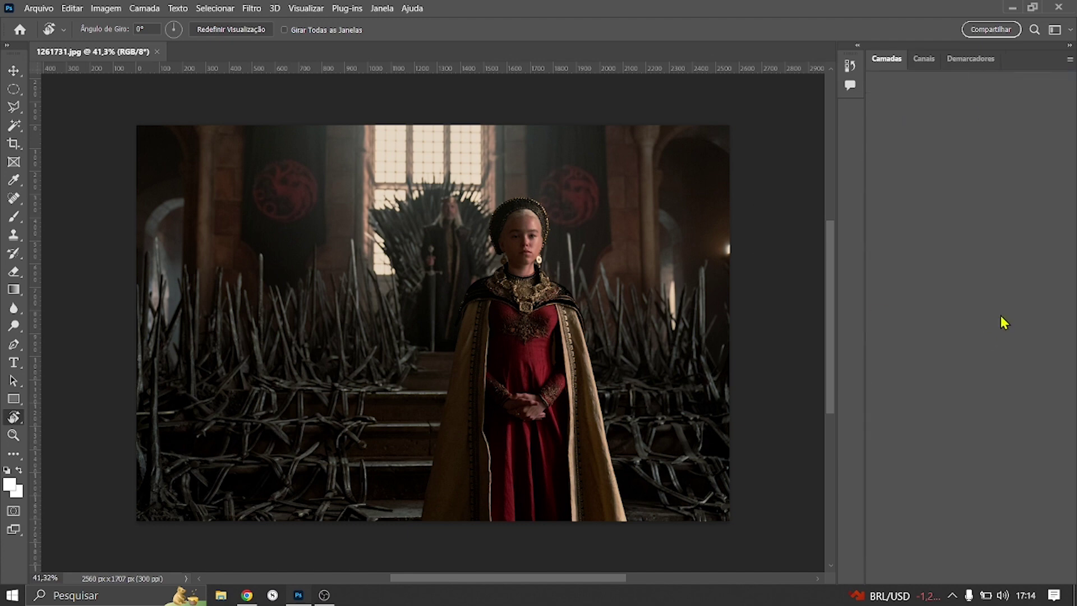
click(1070, 59)
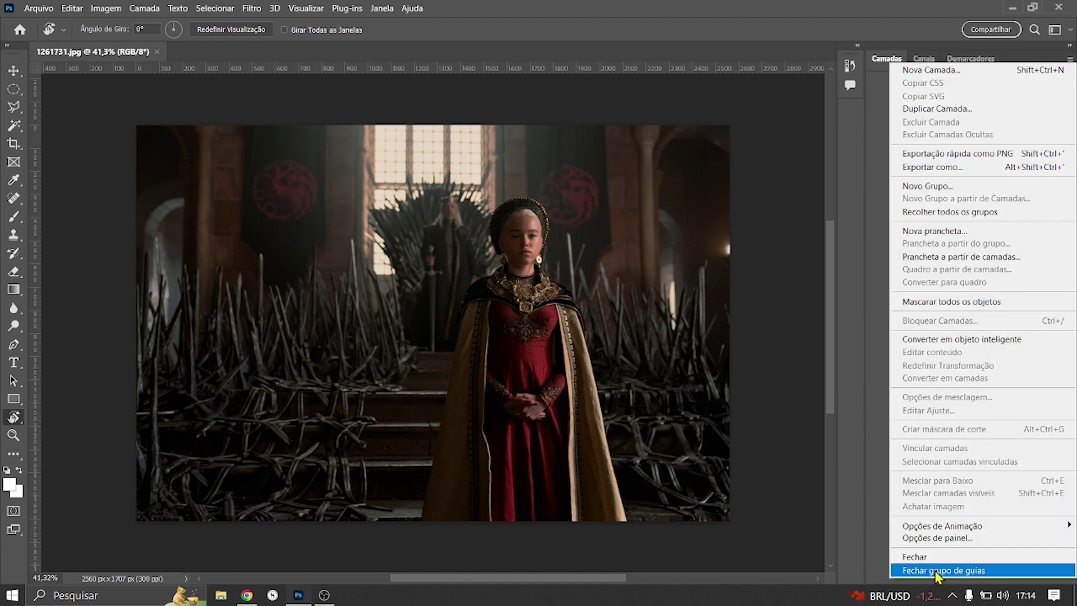
click(948, 571)
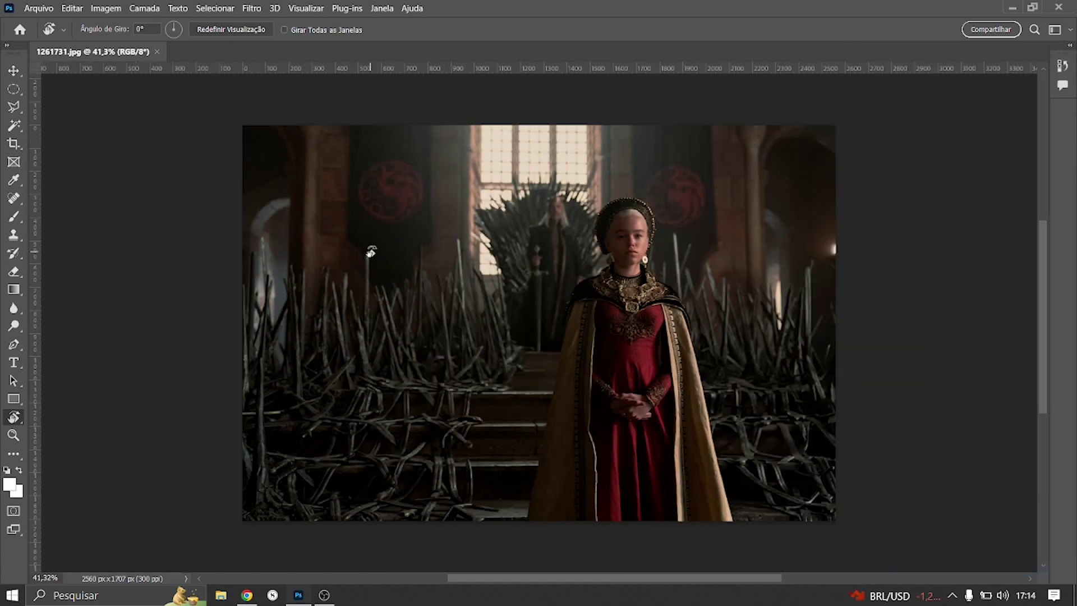
- Open the Ações, Bibliotecas and Caractere panels from the Janela menu
click(379, 9)
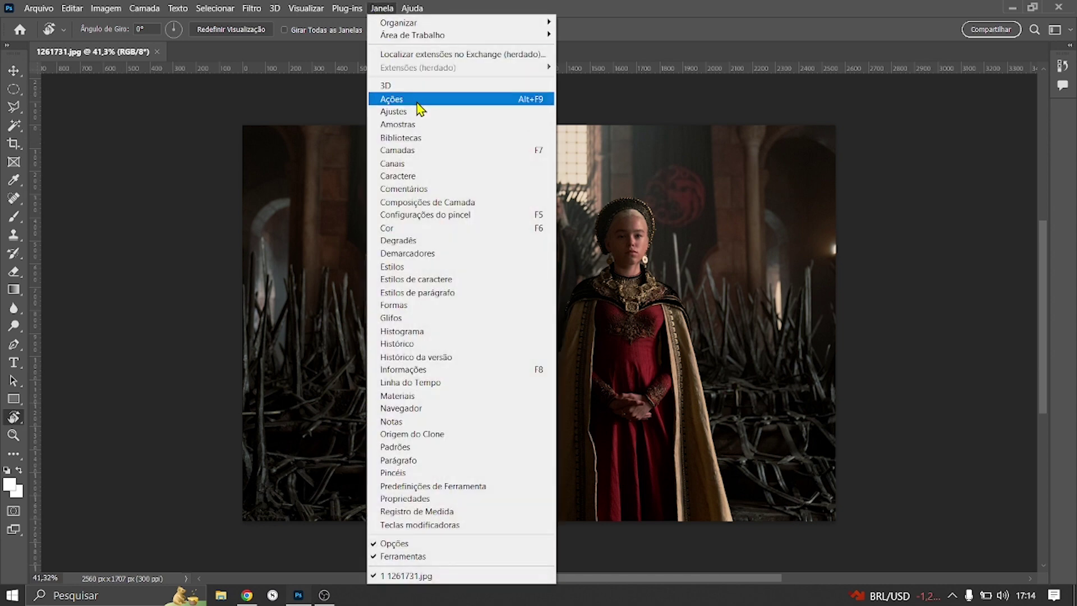
click(420, 104)
click(382, 9)
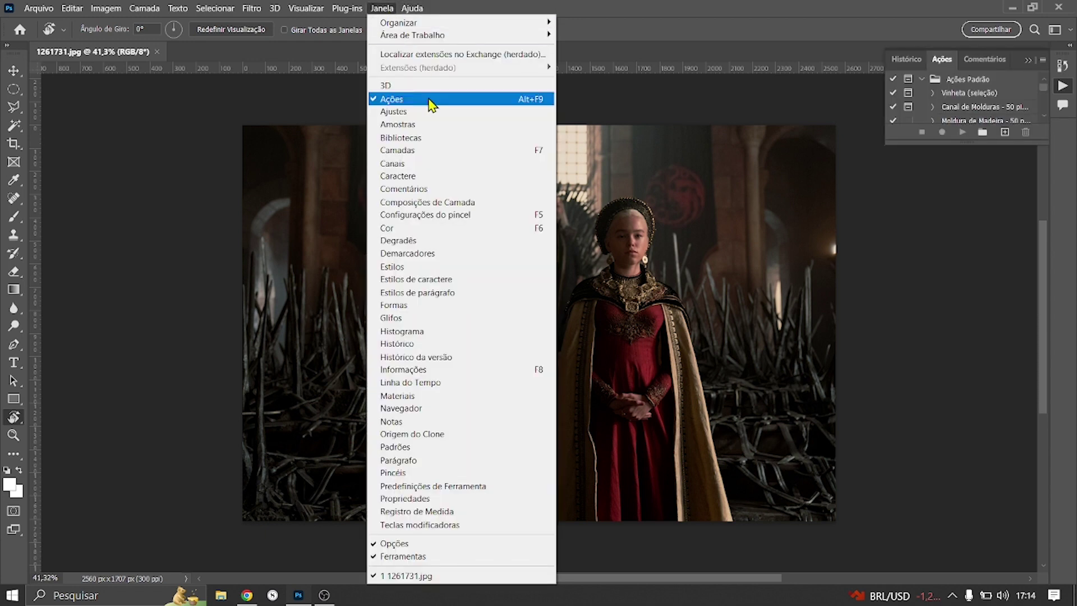
click(427, 139)
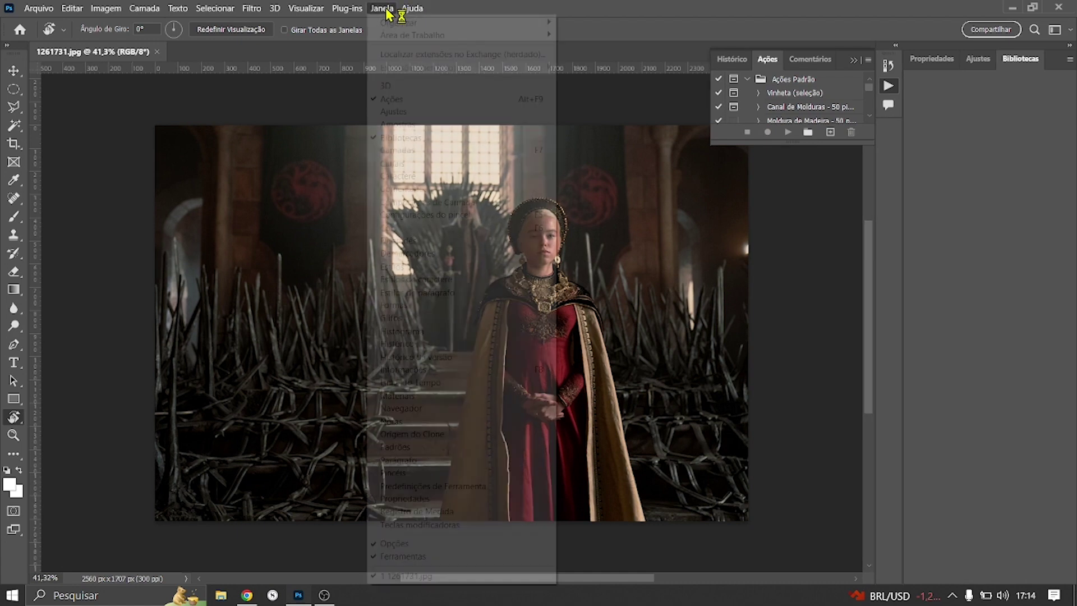
click(384, 10)
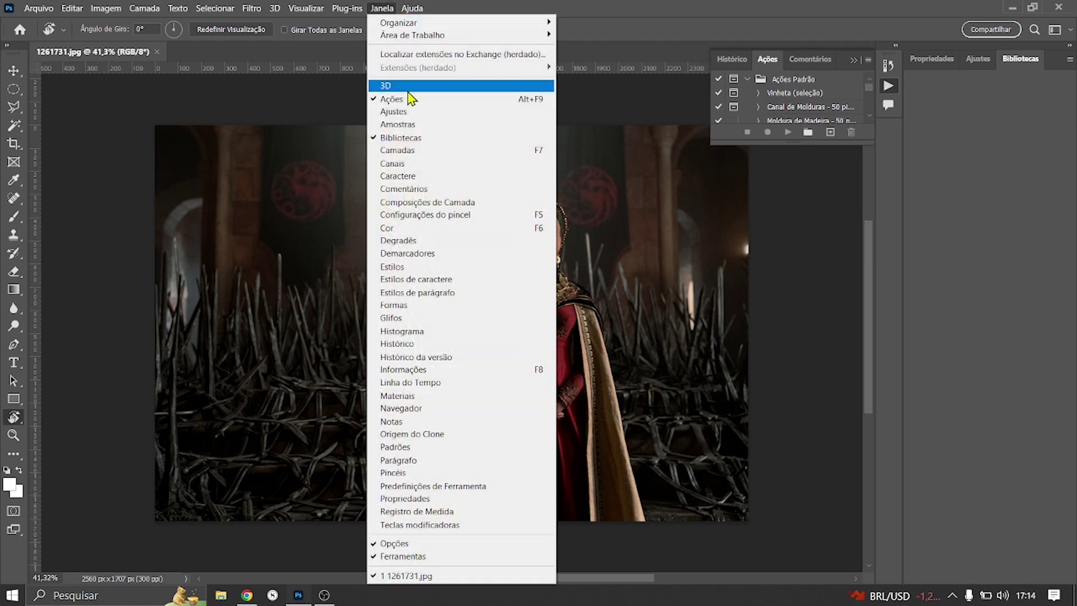
click(432, 177)
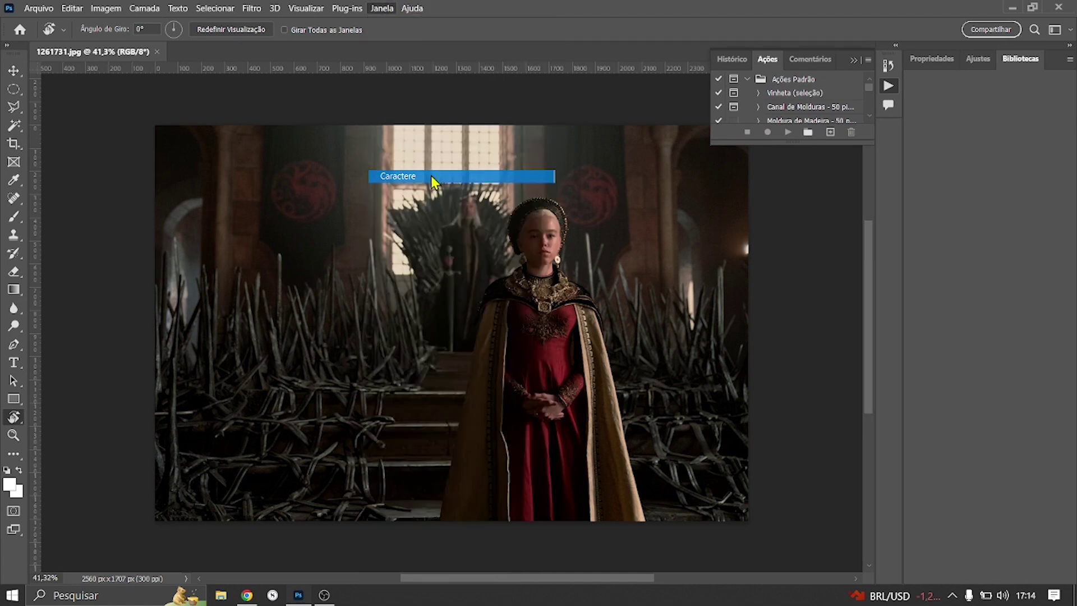
- Float the Caractere and Bibliotecas panels over the photo and reopen the Cor panel
drag(813, 137, 537, 194)
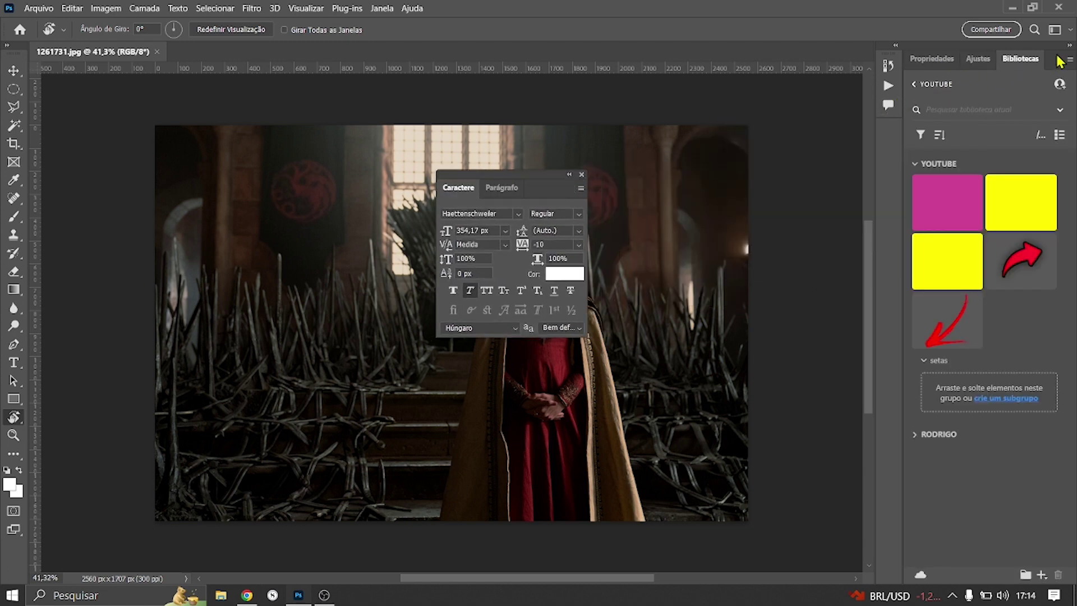
drag(1057, 59, 332, 192)
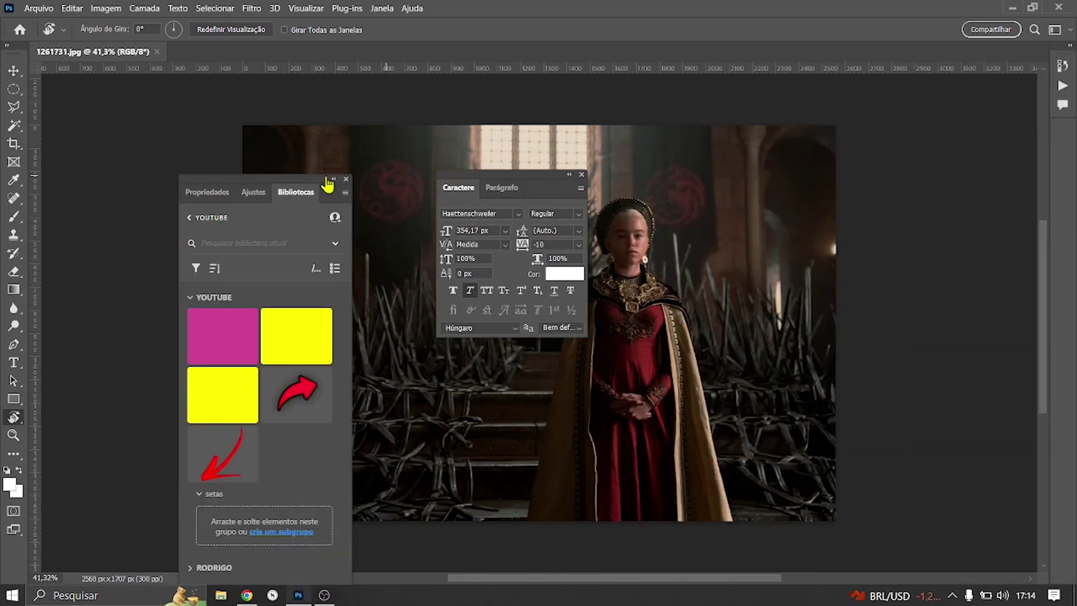
click(382, 8)
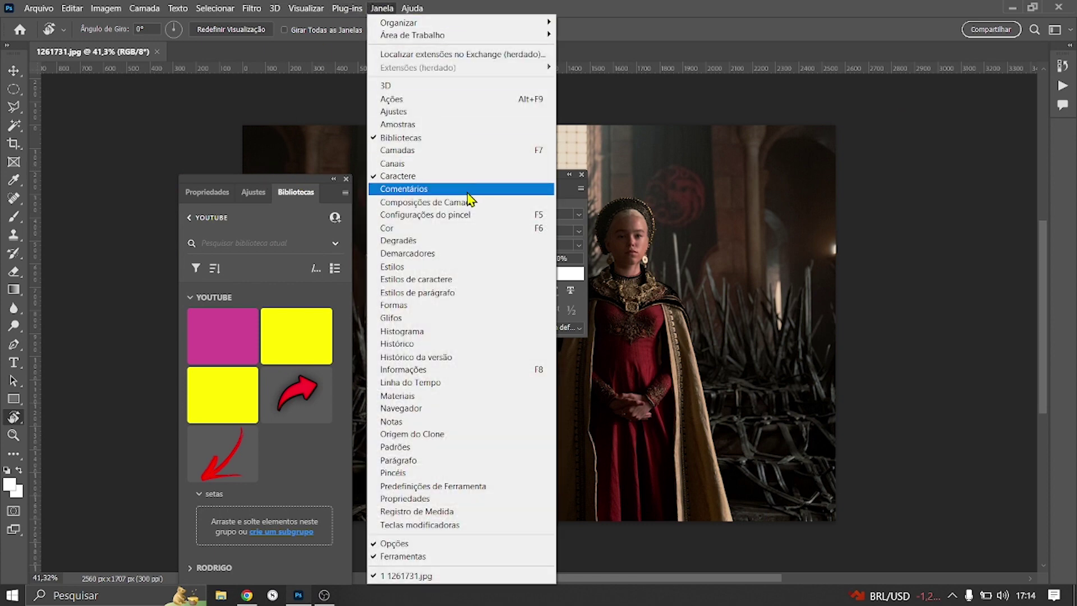
click(470, 228)
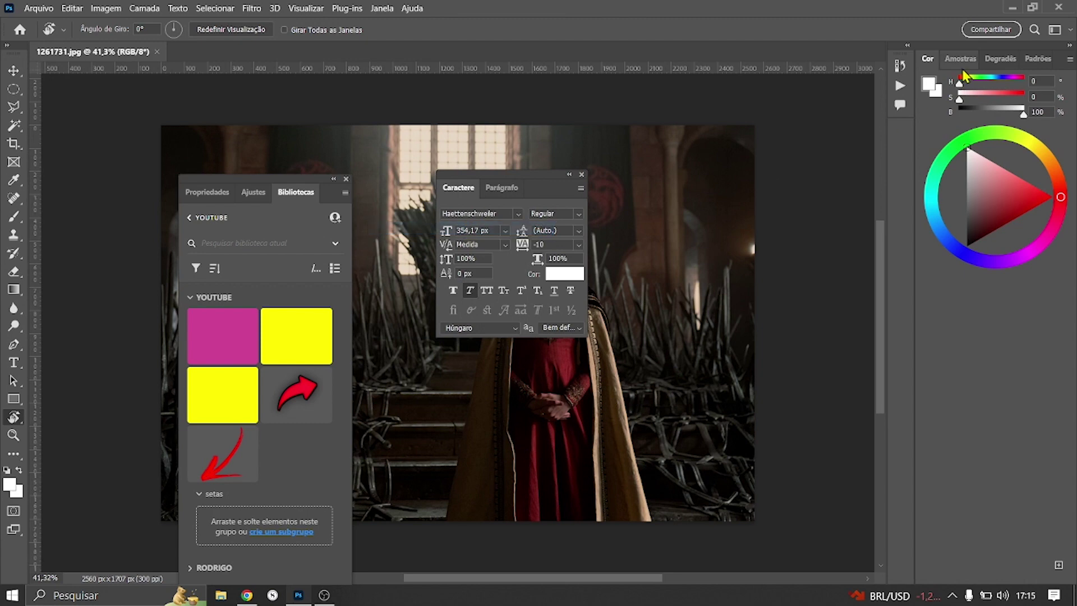
- Float the Cor panel, then place a floating Histograma panel below Caractere
drag(1012, 51, 722, 201)
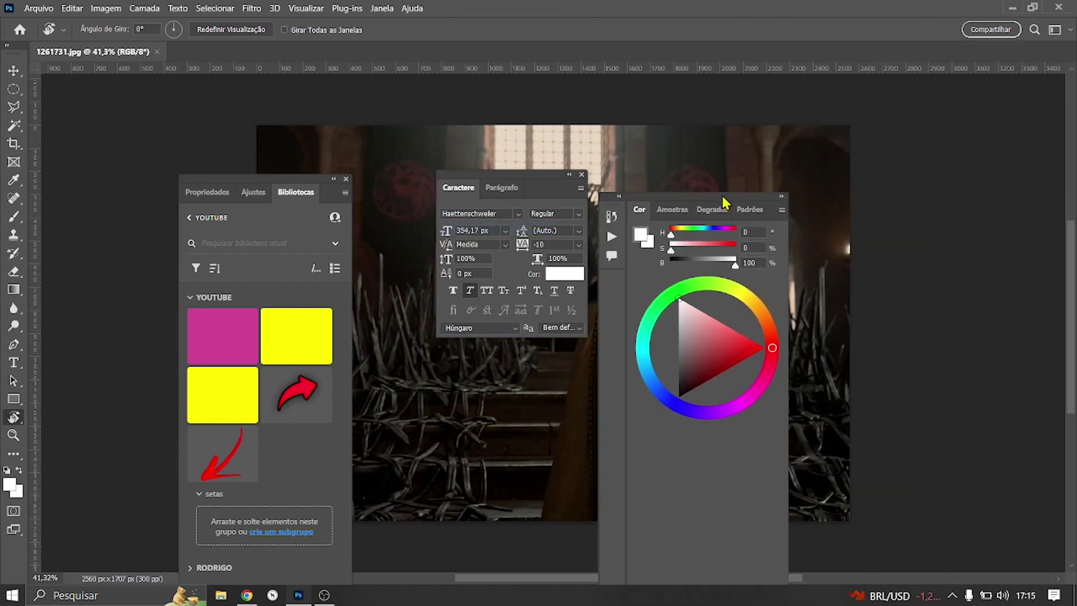
click(382, 8)
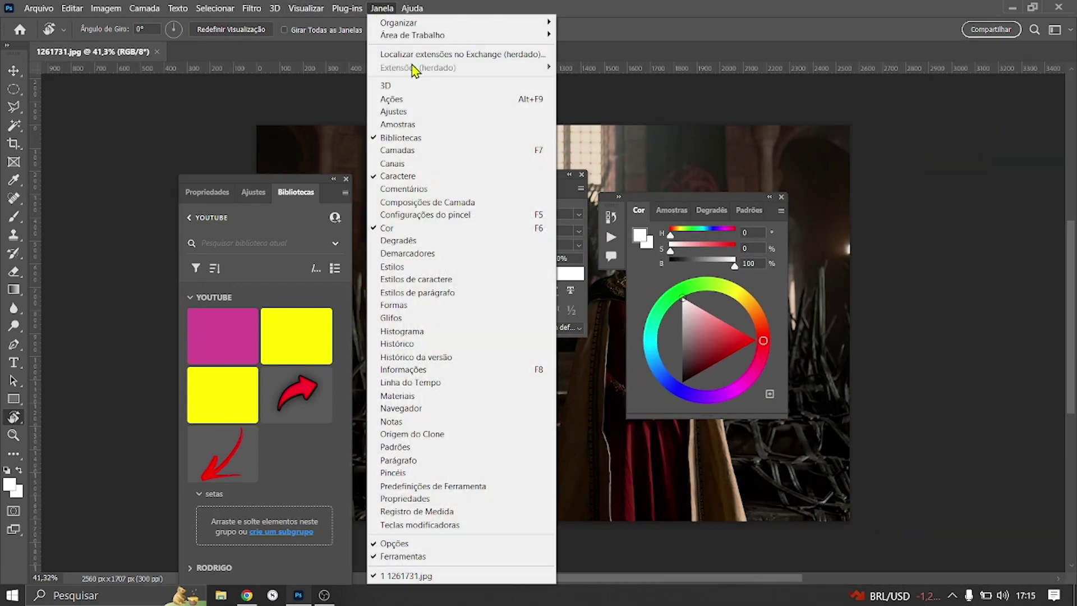
click(463, 331)
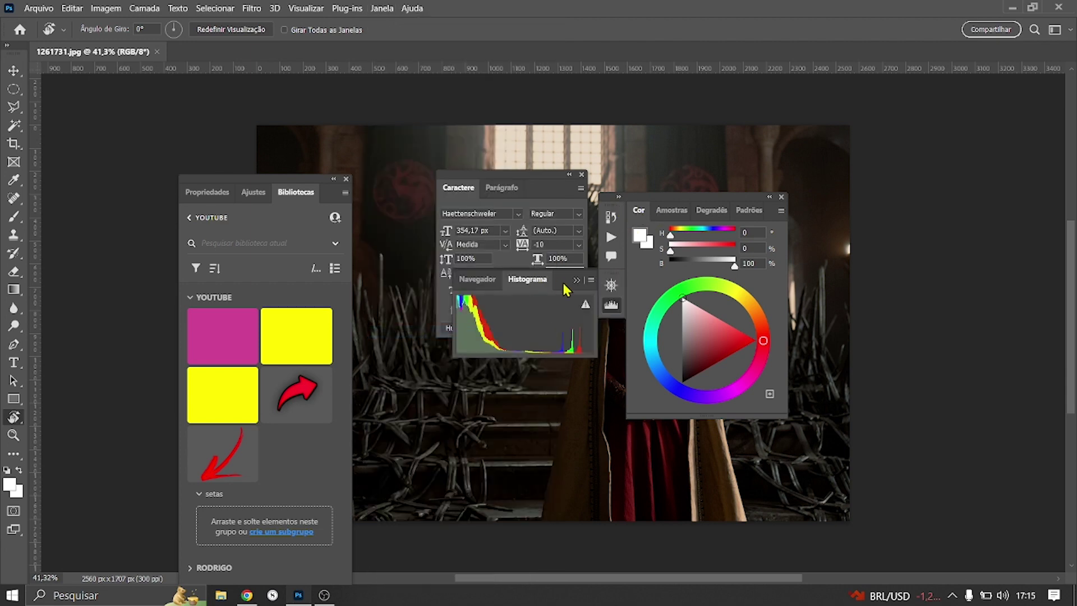
drag(564, 287, 555, 406)
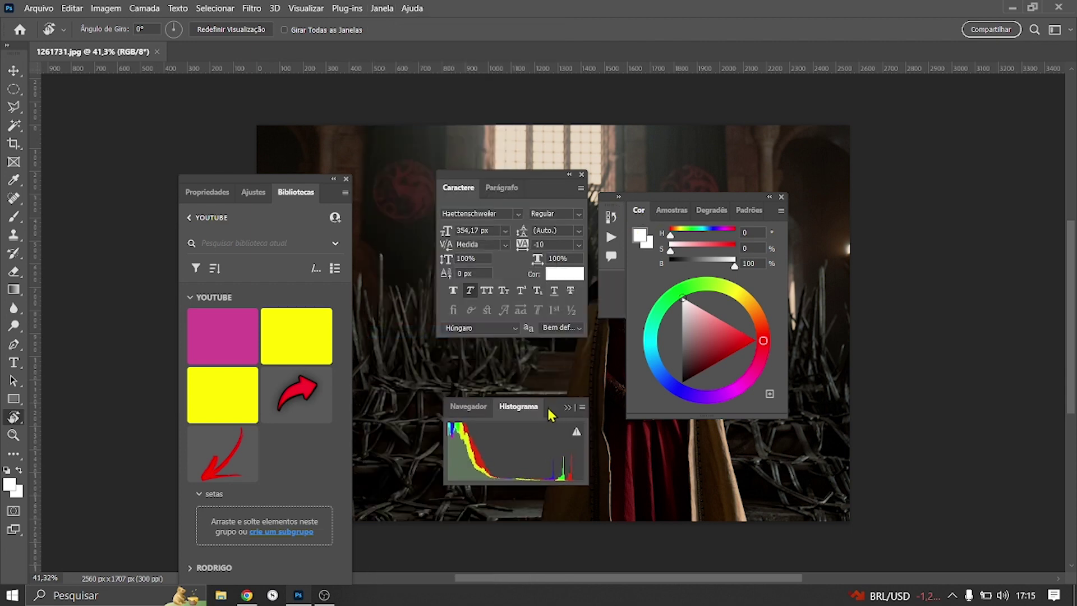
- Open the Informações and Canais panels and float them around the photo
click(382, 9)
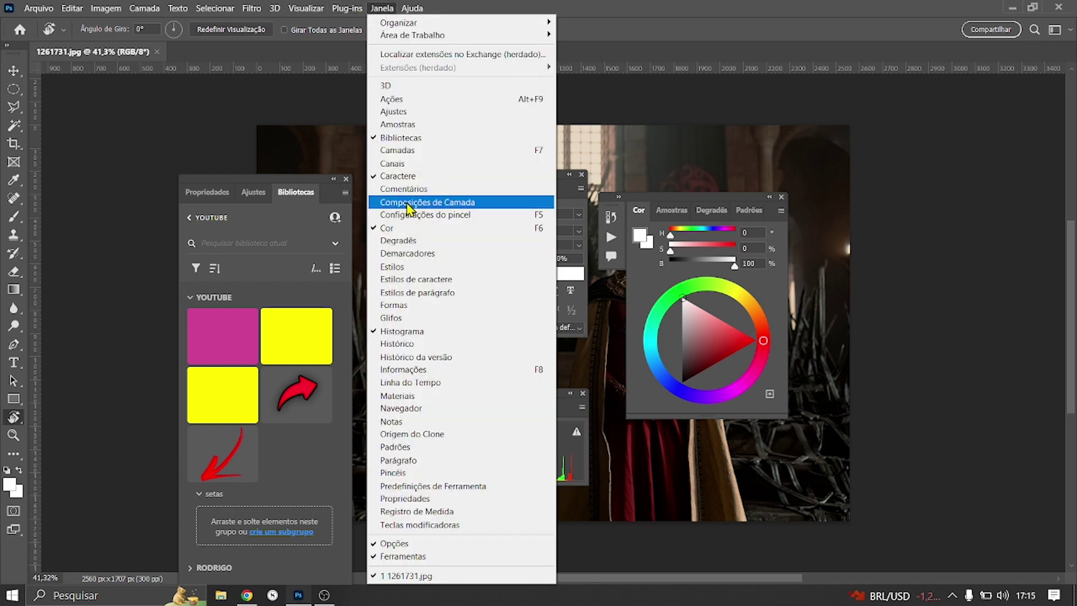
click(476, 370)
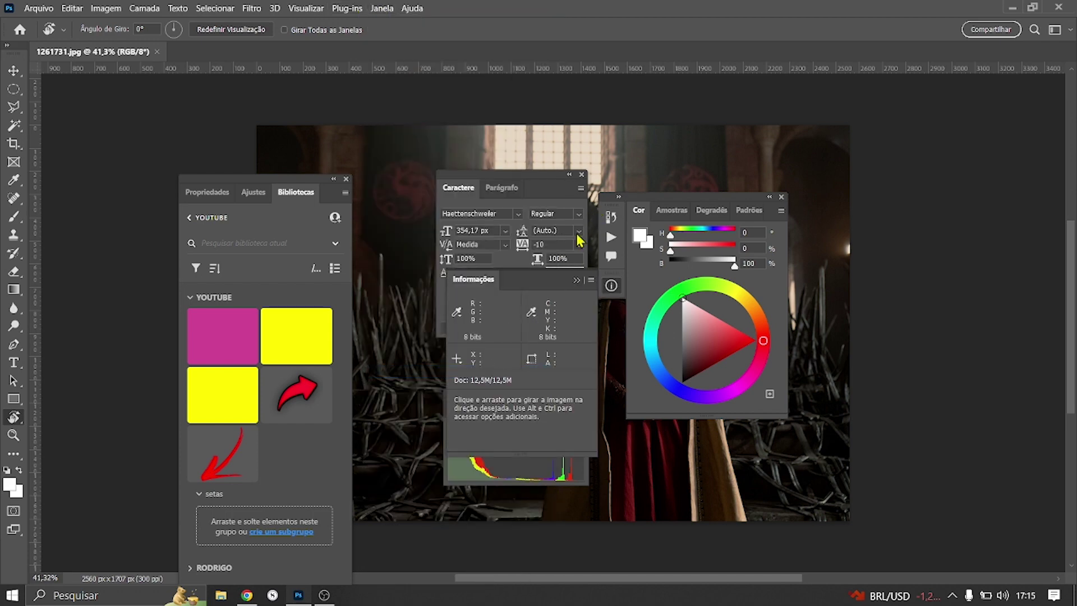
drag(553, 288, 157, 173)
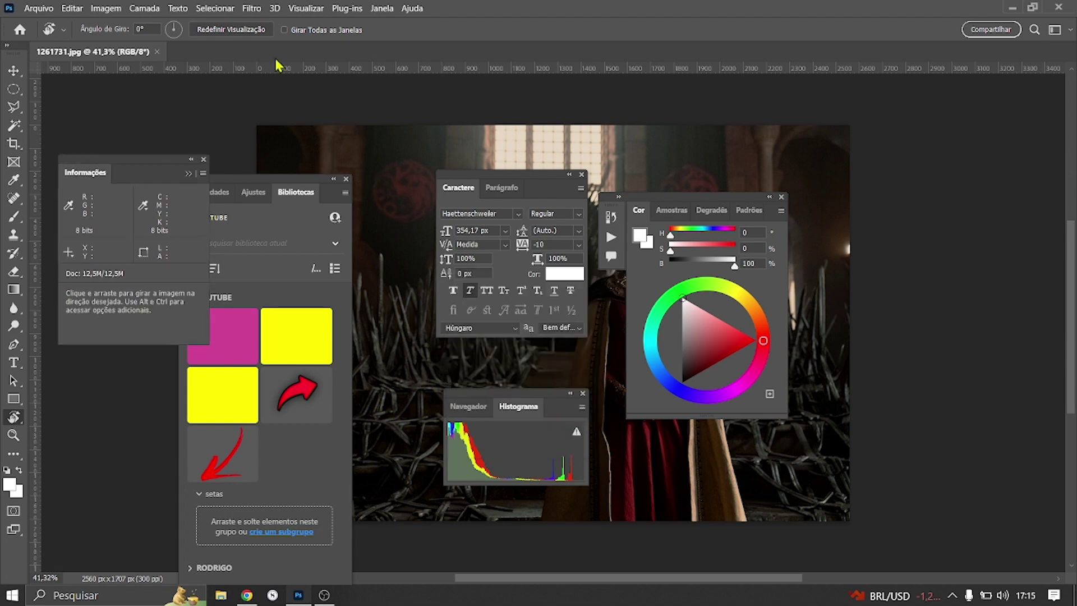
click(359, 8)
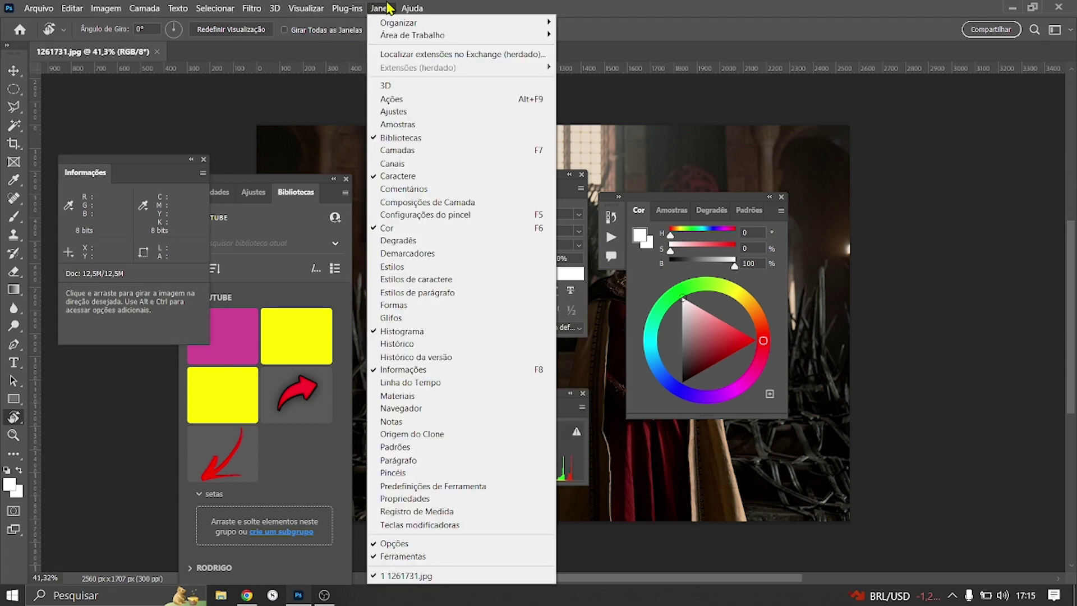
click(401, 166)
drag(772, 423, 873, 420)
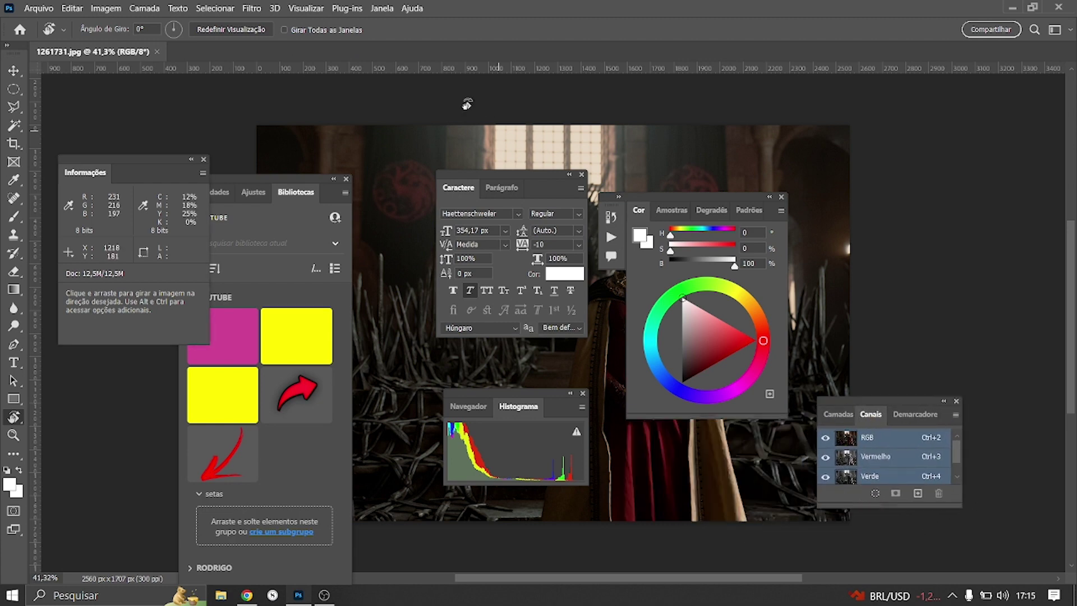
- Bring the Bibliotecas panel to the front and drag the Cor panel toward the right dock
click(382, 7)
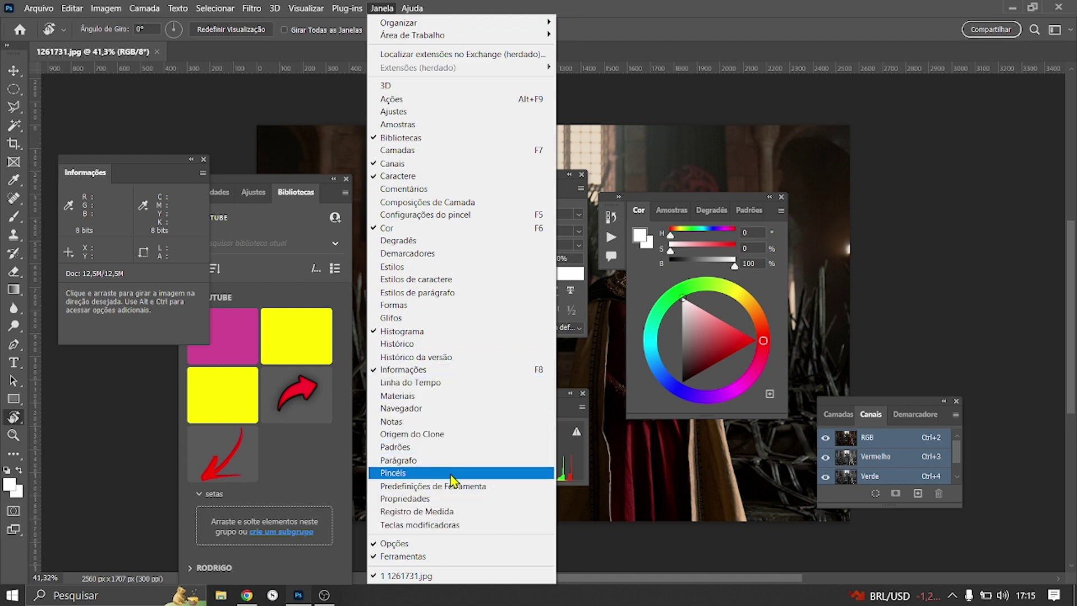
click(909, 289)
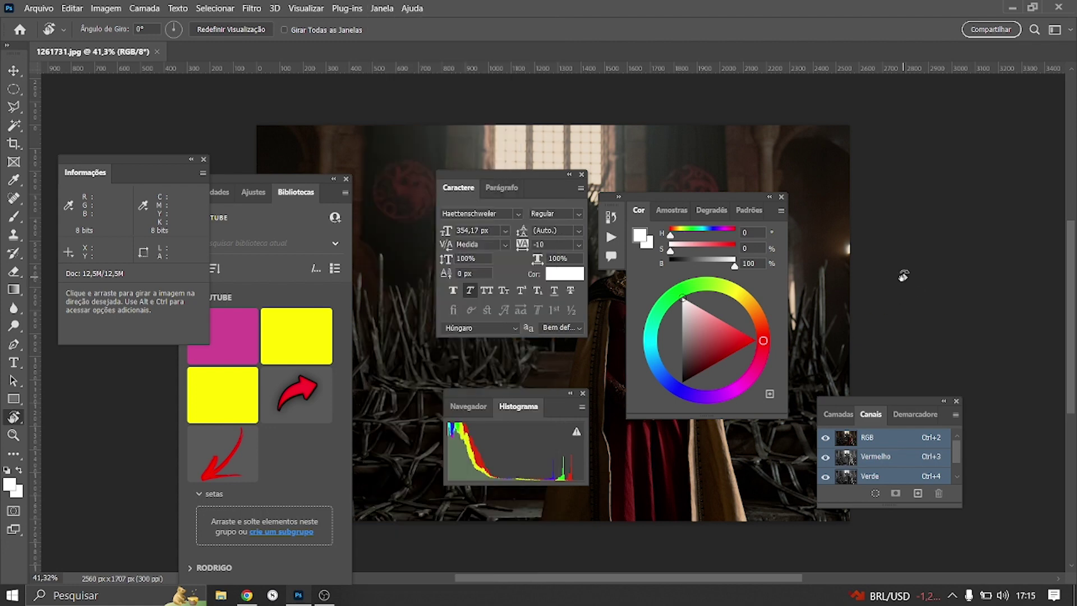
click(248, 184)
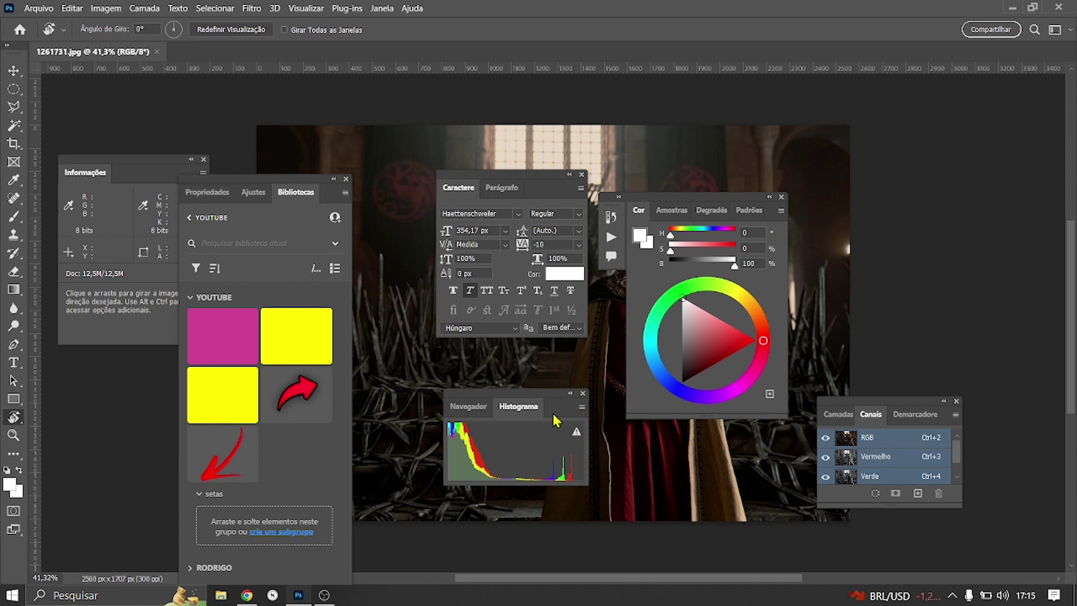
mouse_move(715, 206)
mouse_down()
mouse_move(830, 166)
mouse_move(1069, 111)
mouse_up()
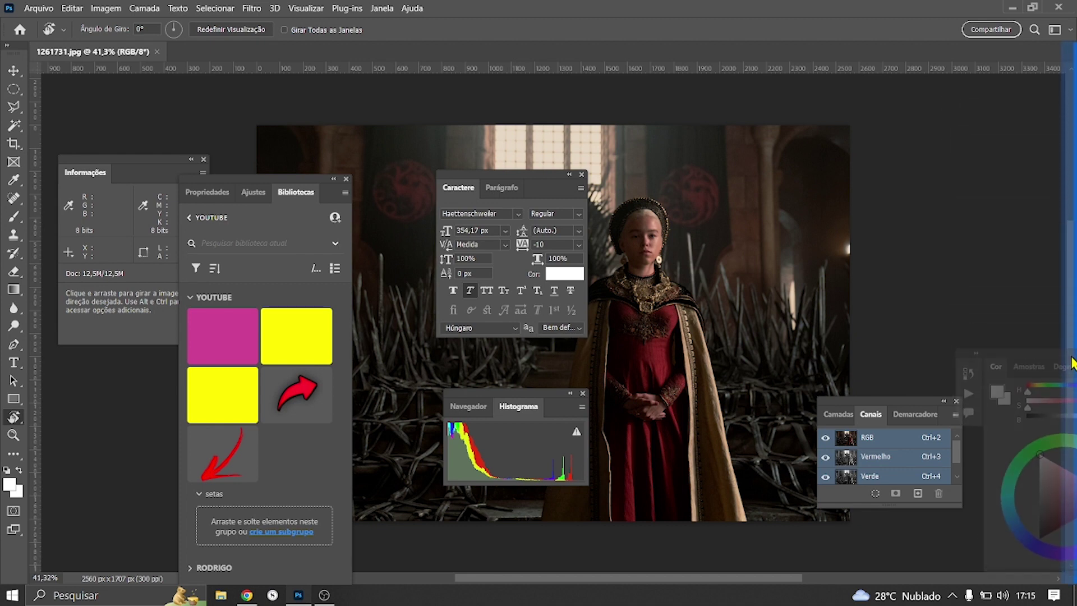
- Dock the Cor and Caractere panels back into the right panel column
mouse_move(1069, 111)
mouse_down()
mouse_move(1068, 446)
mouse_move(1075, 312)
mouse_up()
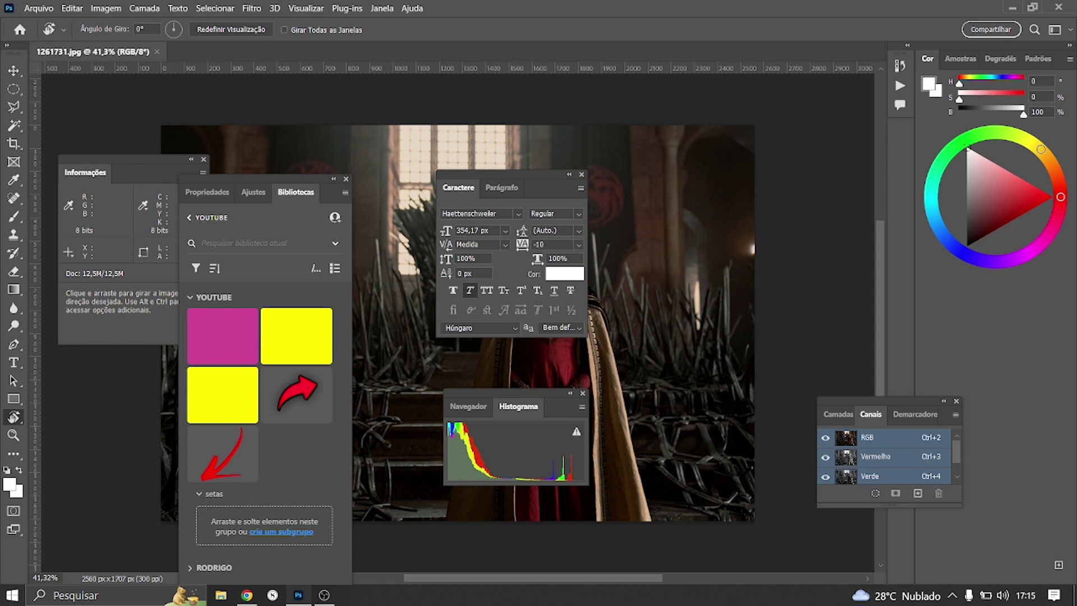
click(494, 189)
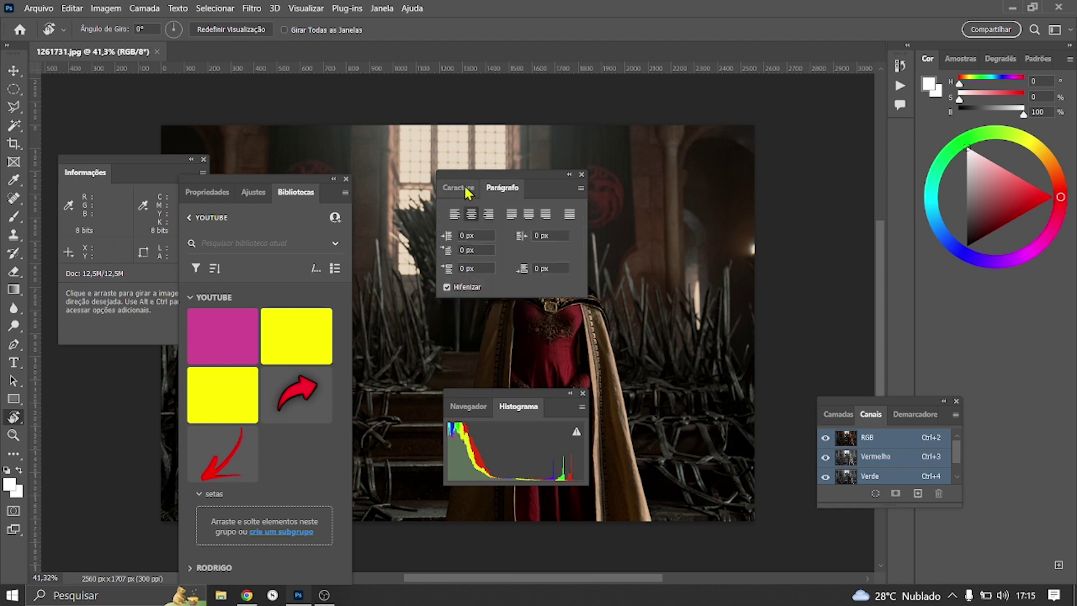
mouse_move(470, 190)
mouse_down()
mouse_move(997, 568)
mouse_move(976, 584)
mouse_up()
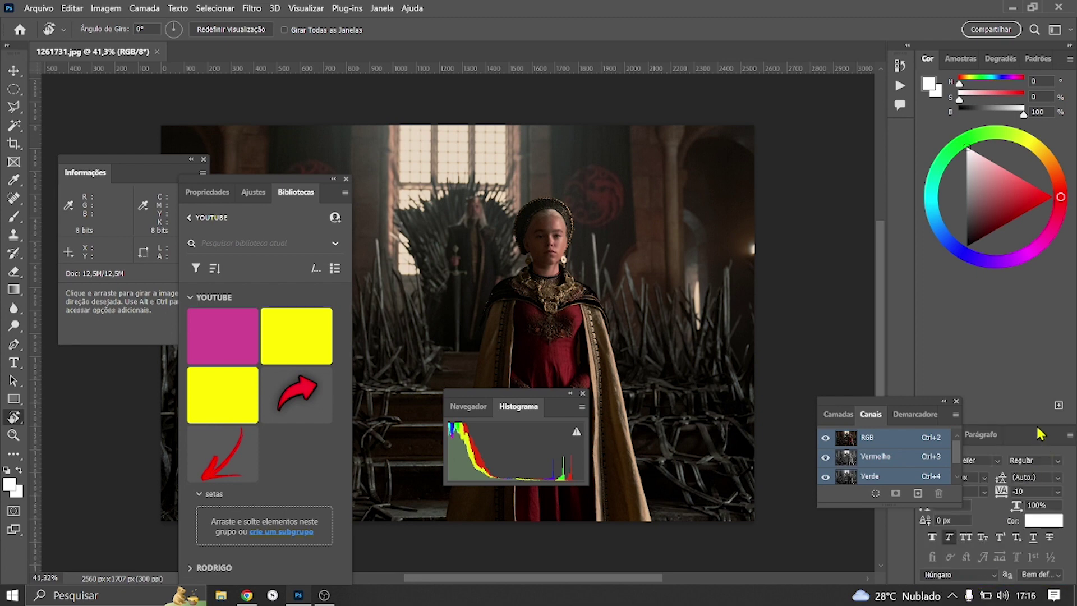
- Float the Ajustes panel on its own, then detach and close the Propriedades panel
click(253, 195)
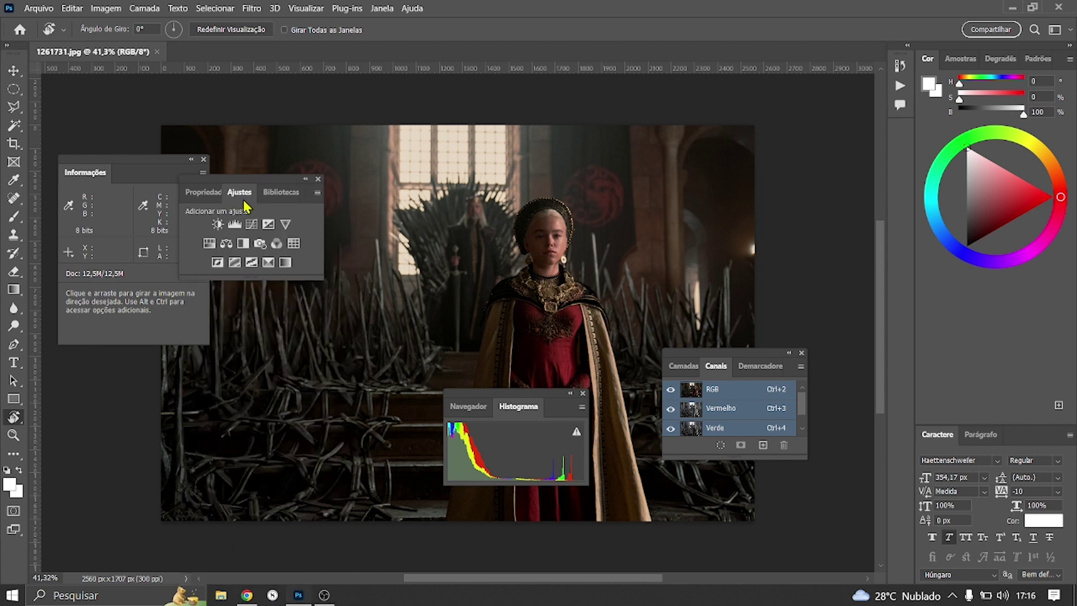
drag(240, 193, 496, 216)
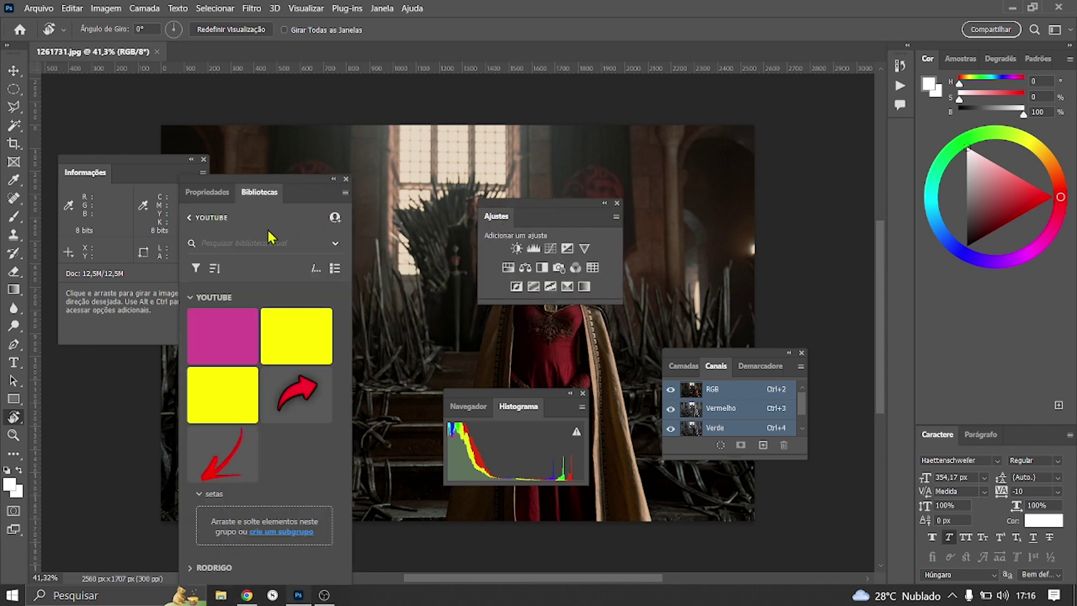
drag(213, 199, 358, 136)
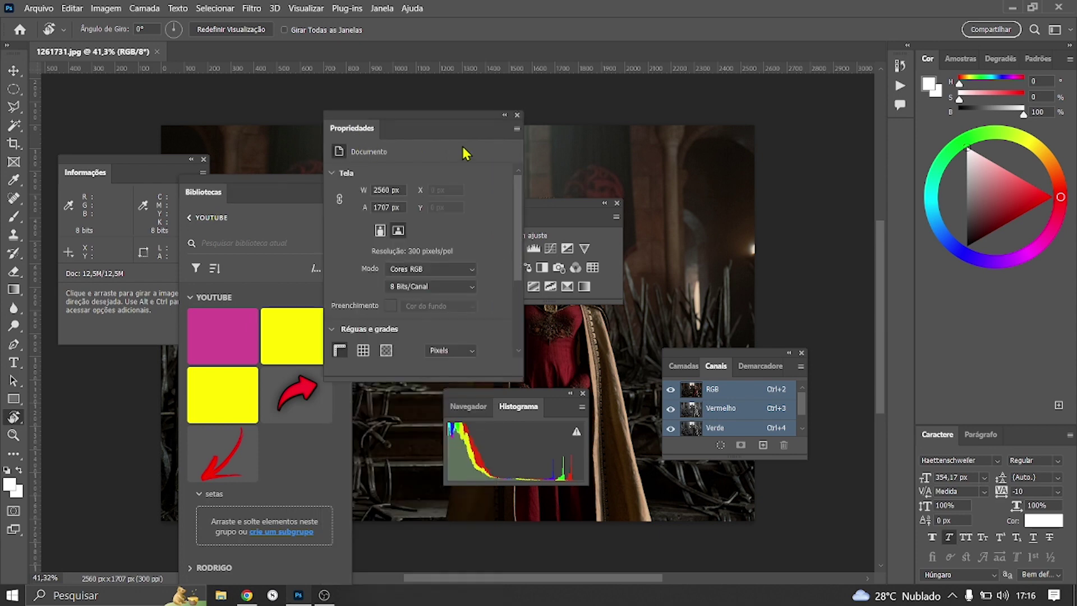
click(517, 116)
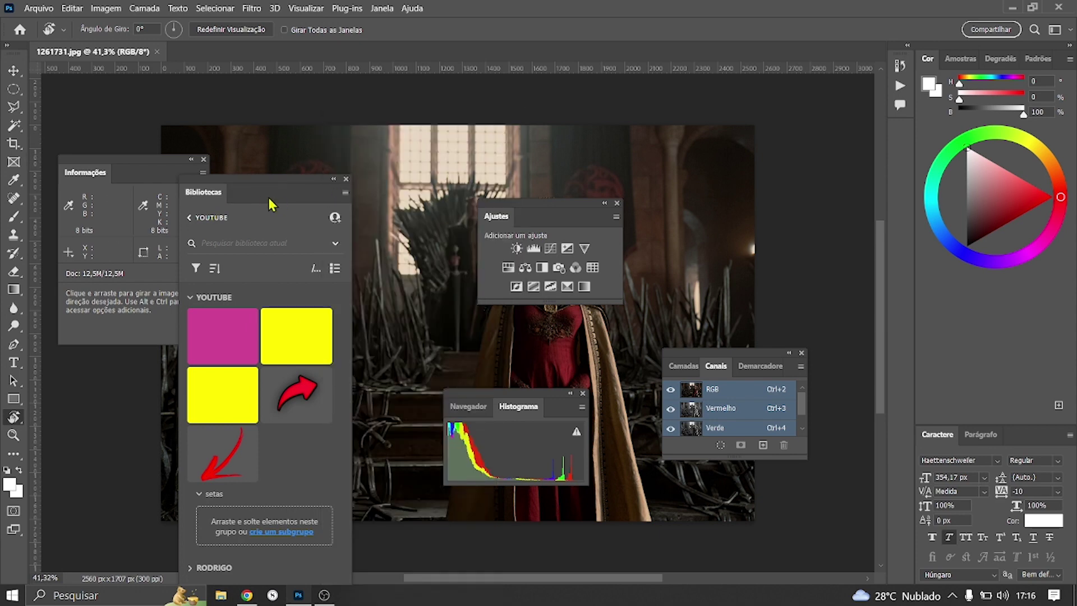
- Dock Bibliotecas, group Informações with Histograma, and close the Navegador panel
drag(262, 182, 988, 584)
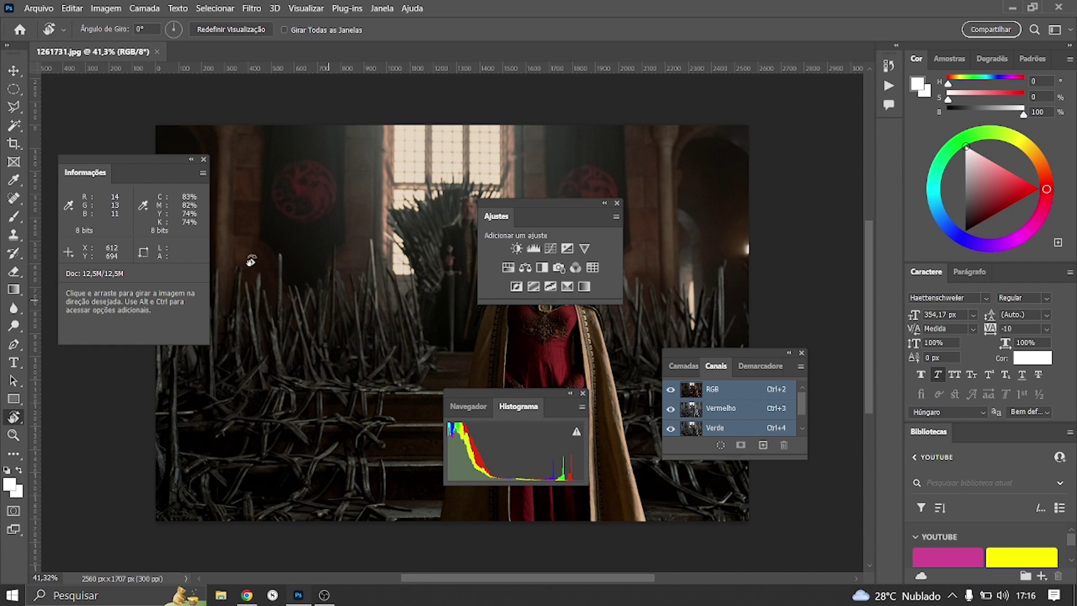
mouse_move(107, 160)
mouse_down()
mouse_move(285, 247)
mouse_move(556, 418)
mouse_up()
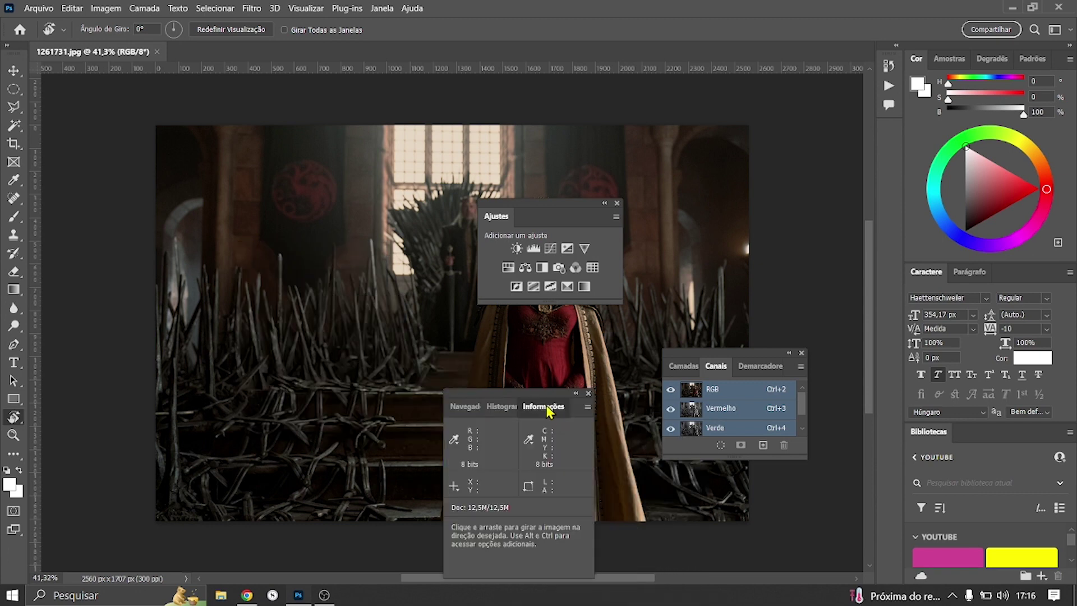
click(465, 406)
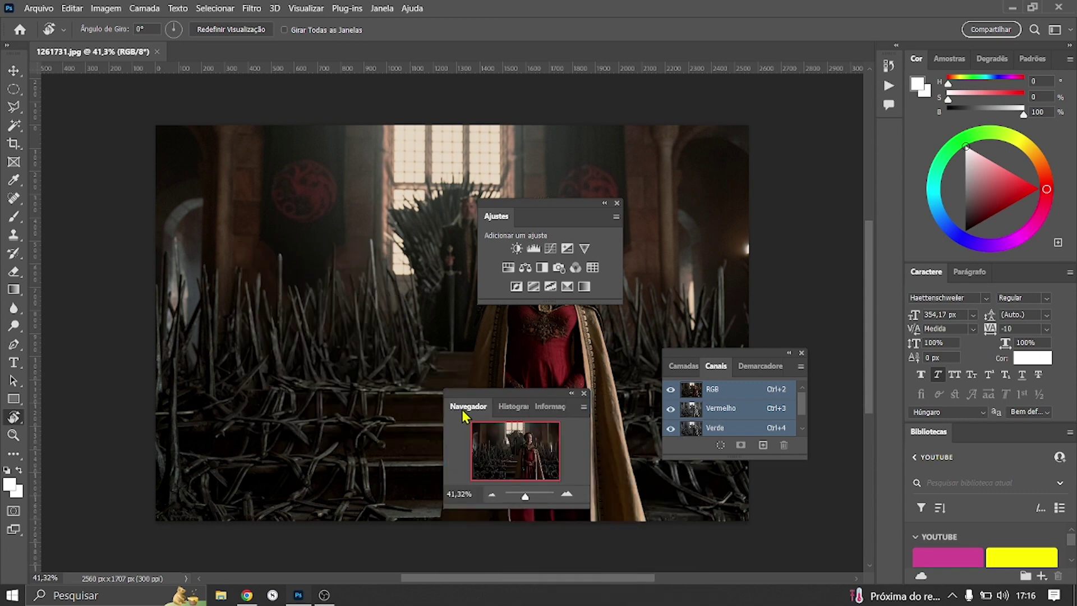
drag(526, 497, 526, 498)
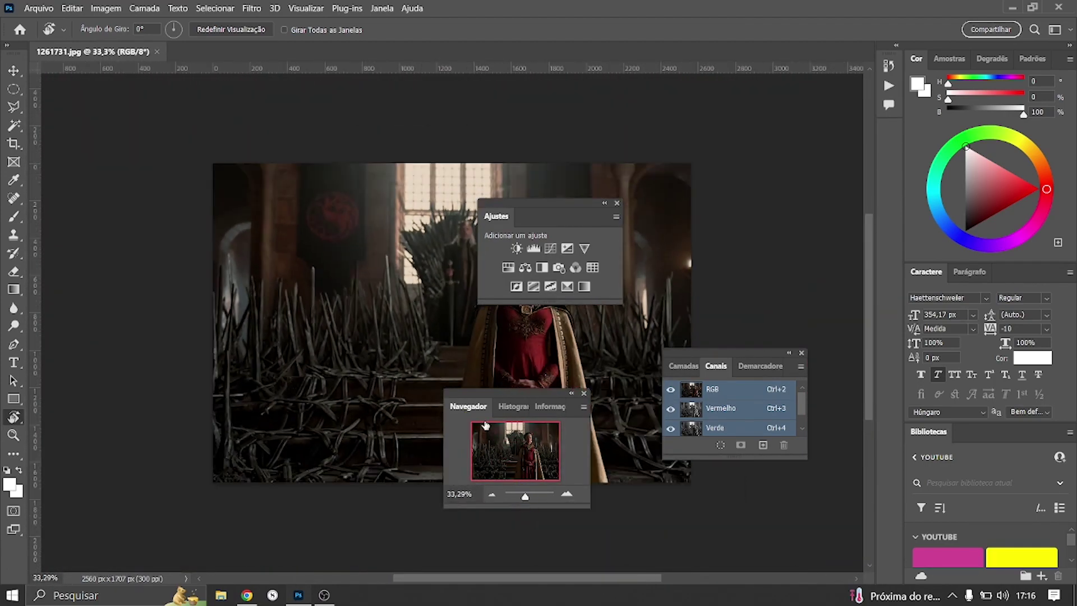
right_click(476, 408)
click(524, 416)
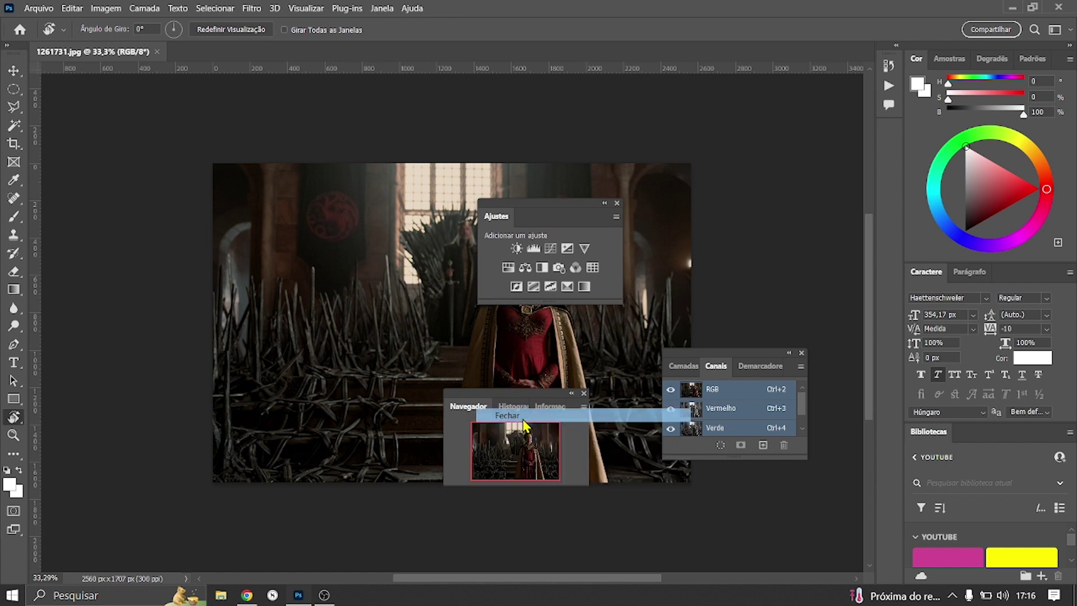
- Dock the Histograma/Informações group, Ajustes, and the Camadas/Canais/Demarcadores group into the column
drag(493, 400, 948, 581)
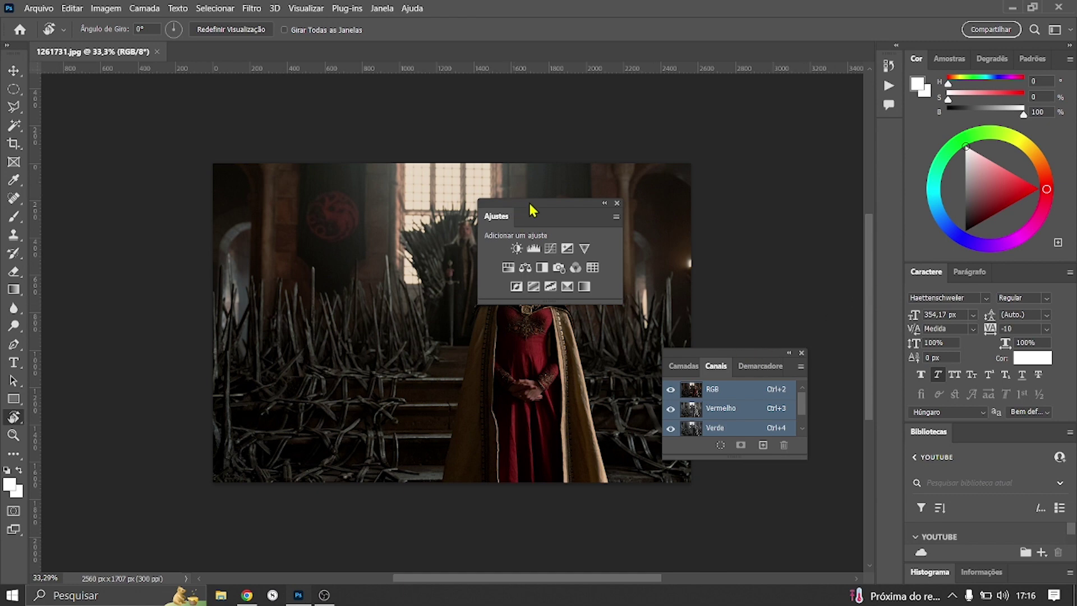
drag(531, 209, 977, 583)
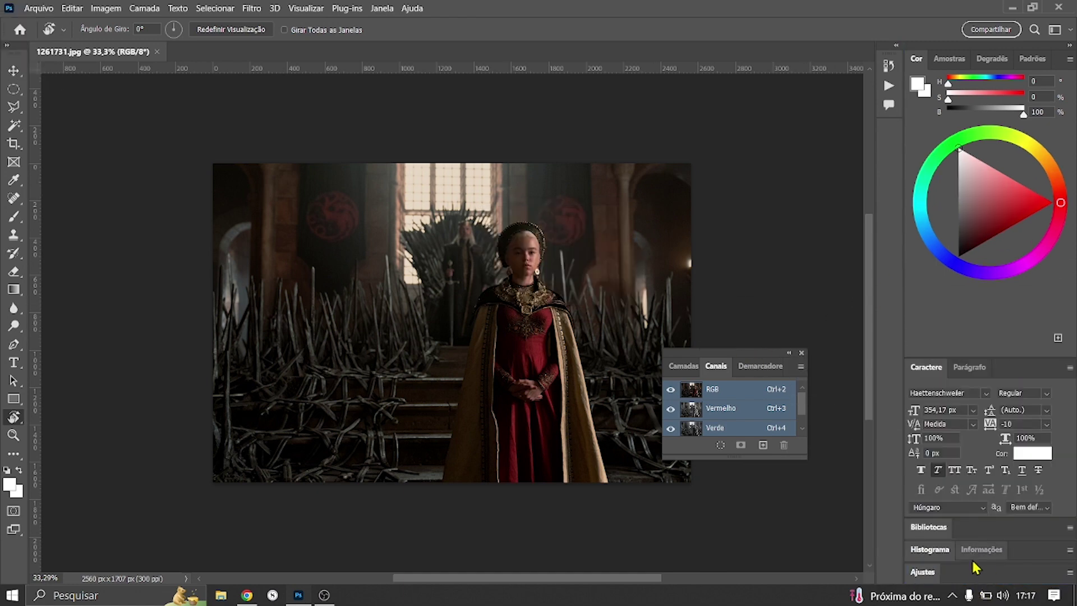
drag(737, 355, 978, 583)
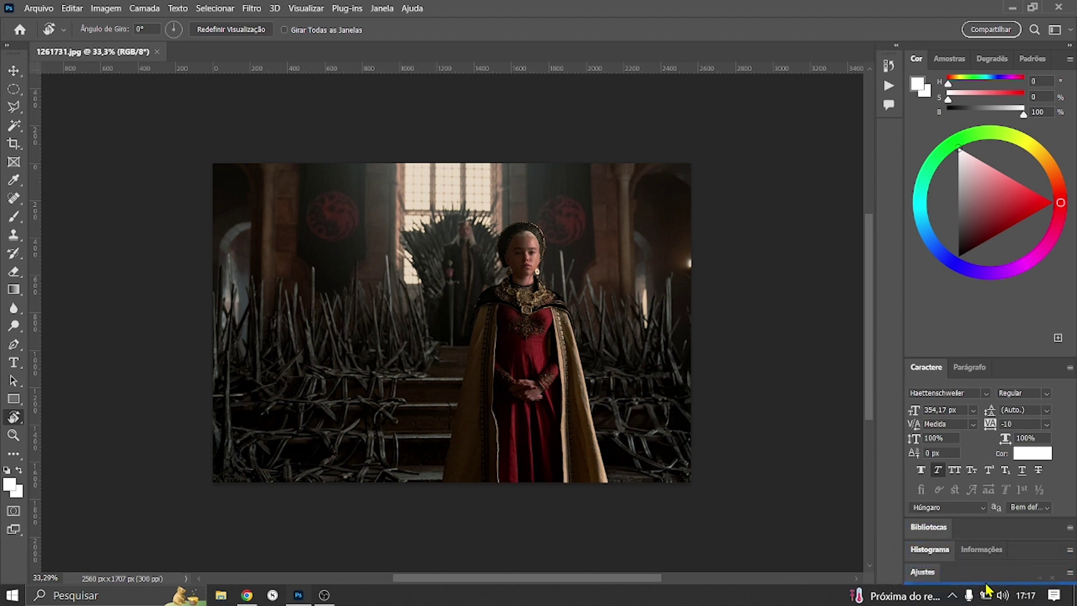
drag(978, 583, 982, 584)
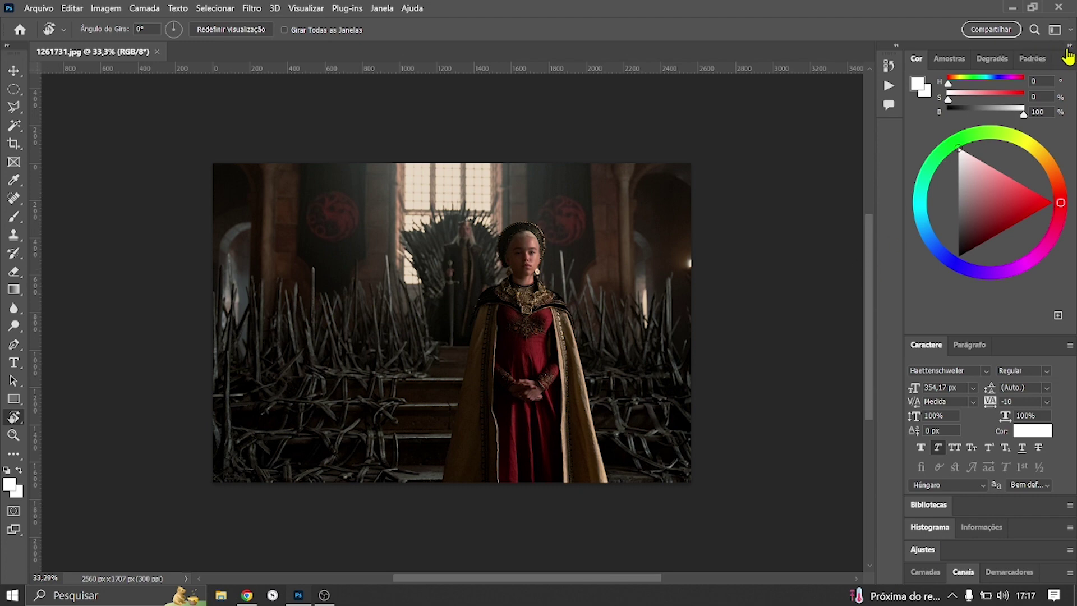
- Collapse the docked panels to icons and preview the Canais and Camadas panels
click(1068, 47)
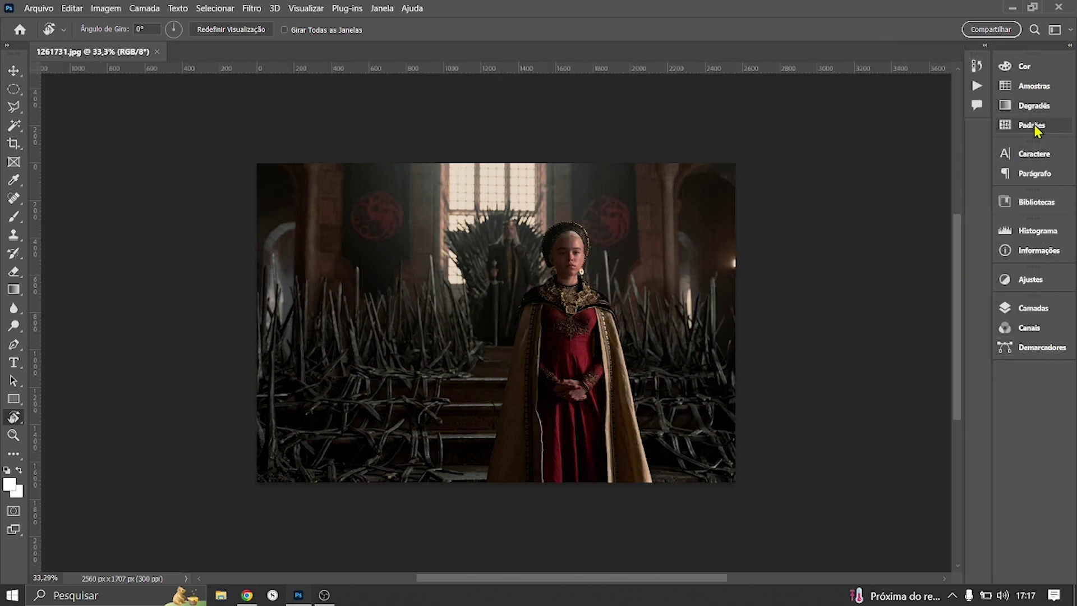
scroll(442, 254, up, 3)
scroll(443, 254, down, 1)
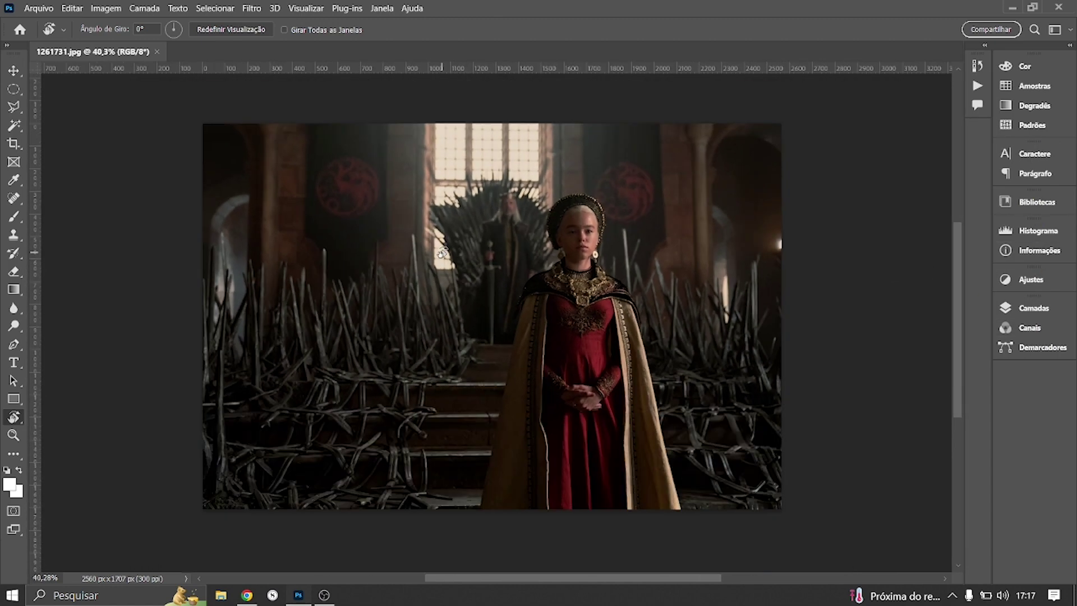
click(1031, 328)
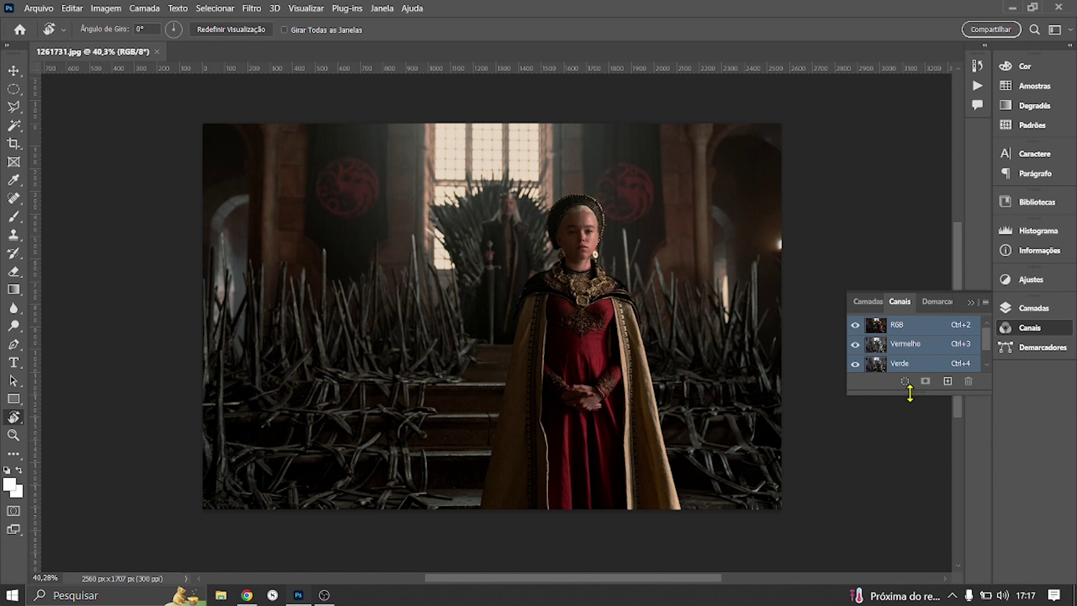
drag(910, 393, 914, 531)
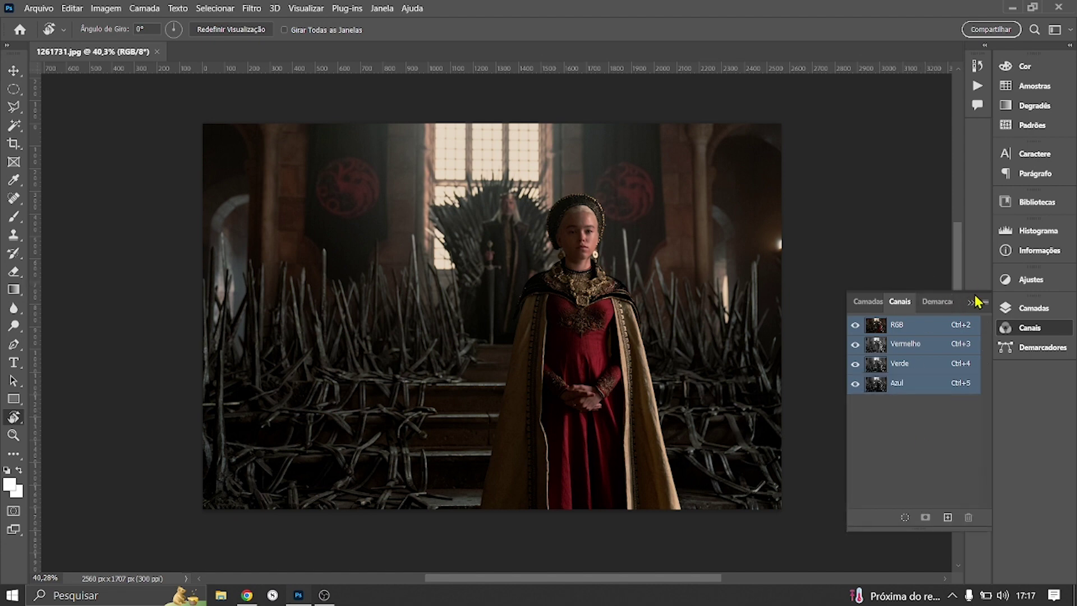
mouse_move(976, 302)
mouse_down()
mouse_move(211, 268)
mouse_move(1010, 305)
mouse_up()
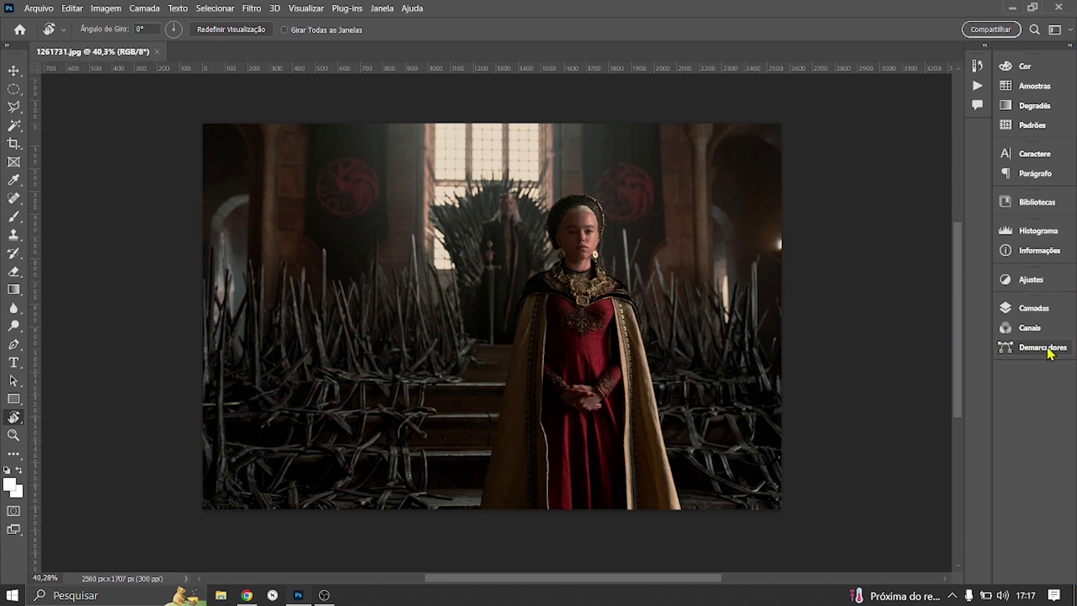
click(1034, 308)
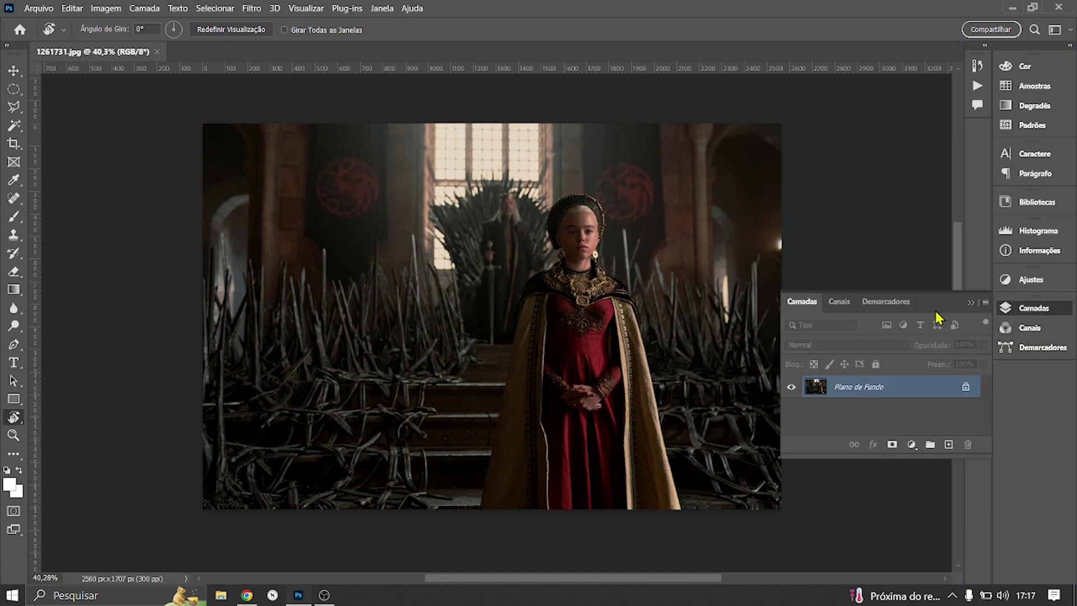
drag(936, 318, 960, 311)
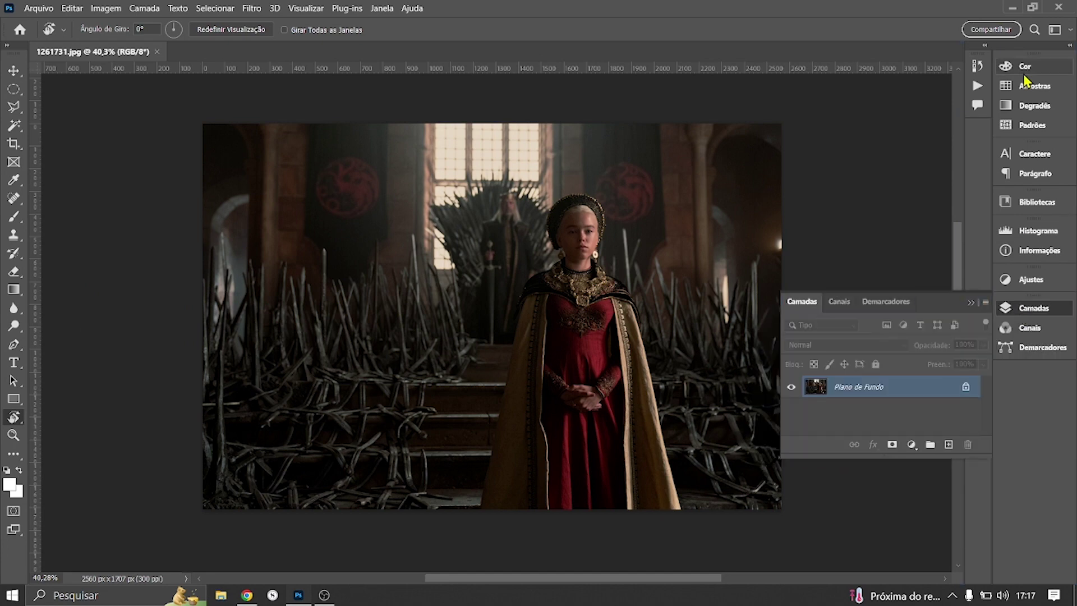
- Expand and re-collapse the dock, then check the Histograma and Informações panels
click(1070, 48)
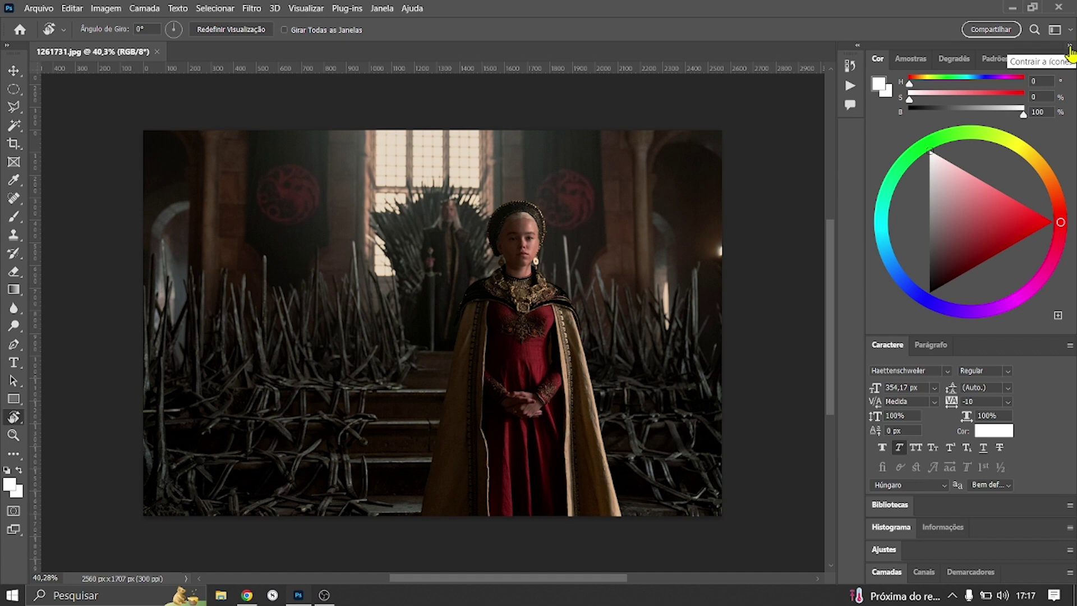
click(1070, 48)
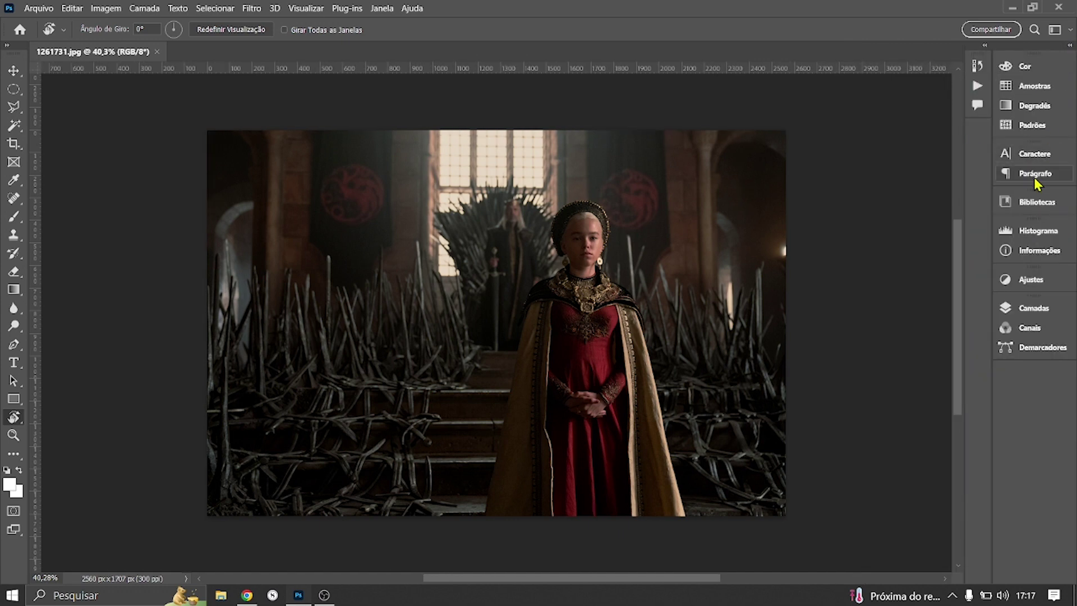
click(1045, 233)
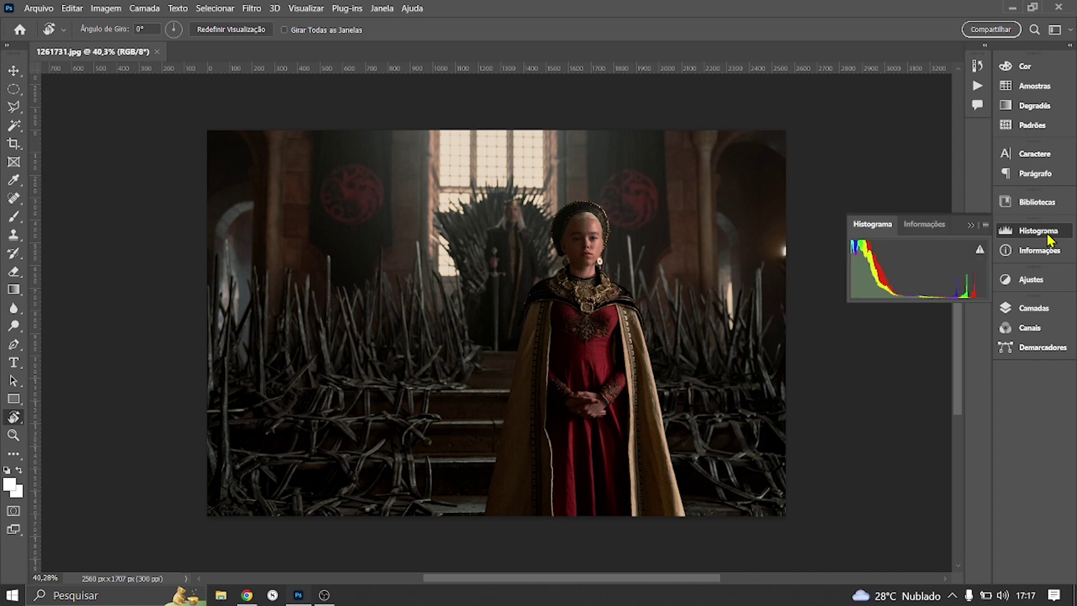
click(1047, 253)
click(1047, 254)
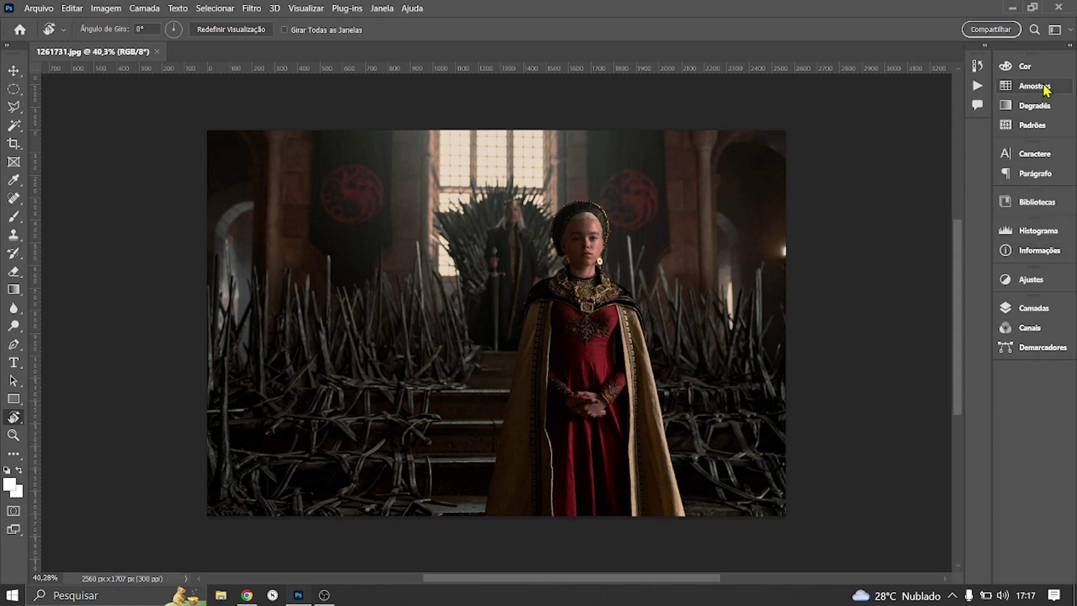
- Expand the Cor panel from its icon to show the colour wheel
click(1026, 67)
click(1037, 71)
click(1039, 66)
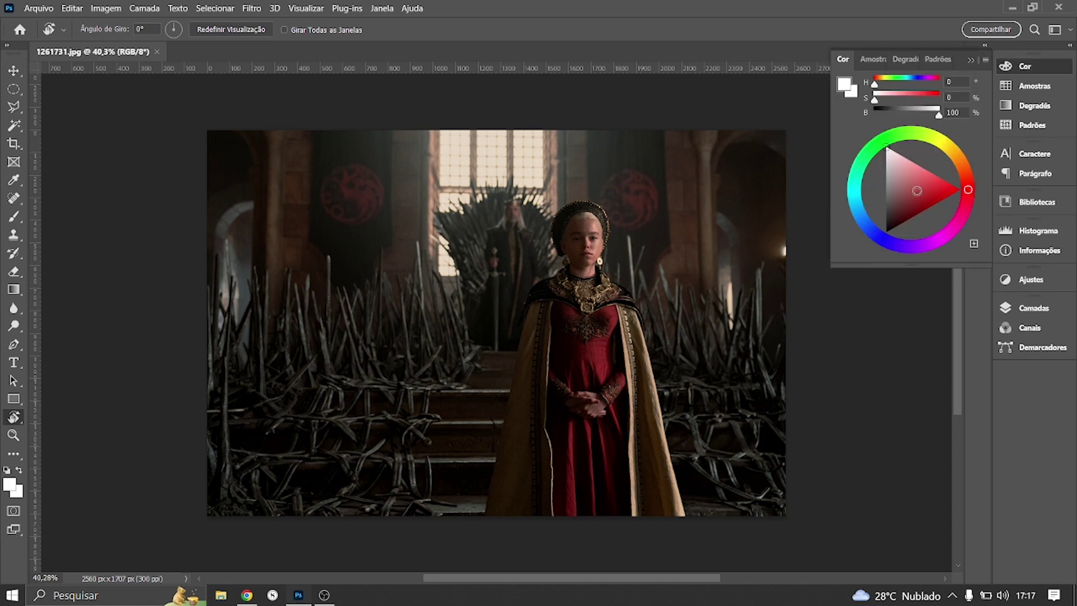
click(986, 59)
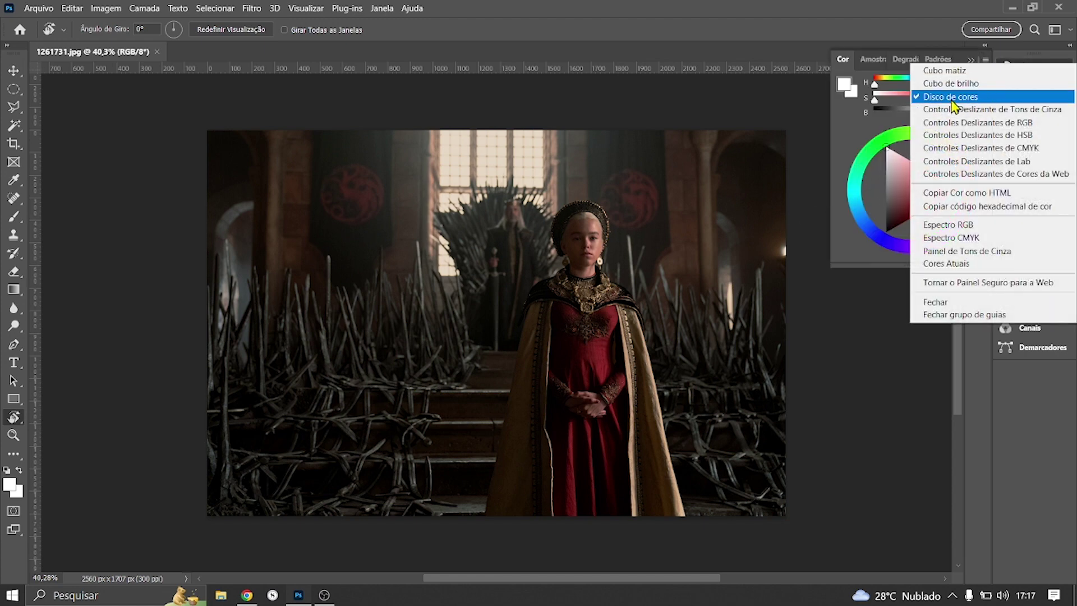
click(910, 344)
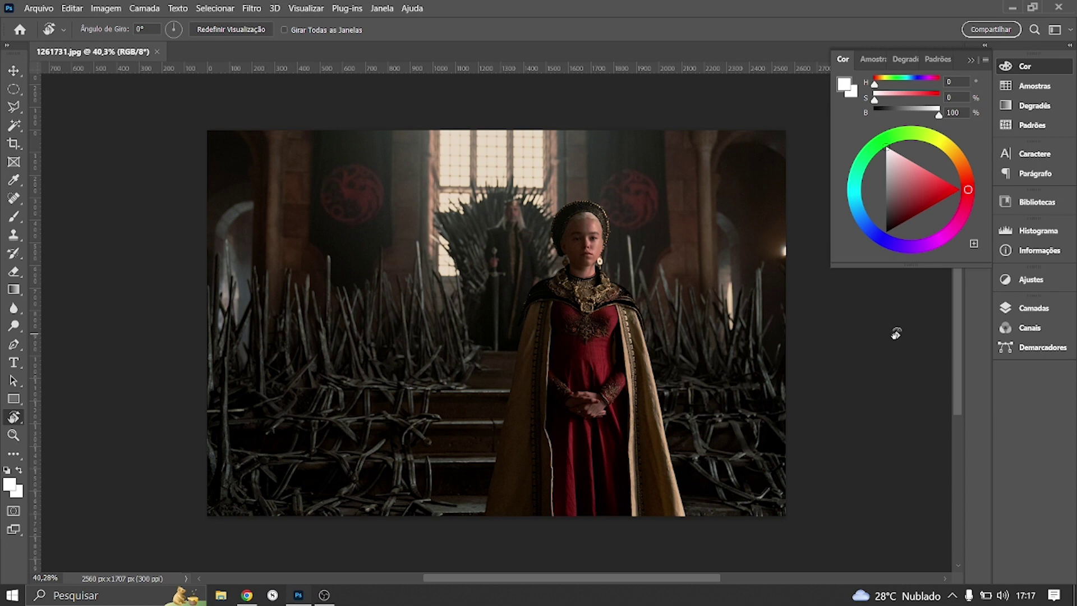
click(14, 454)
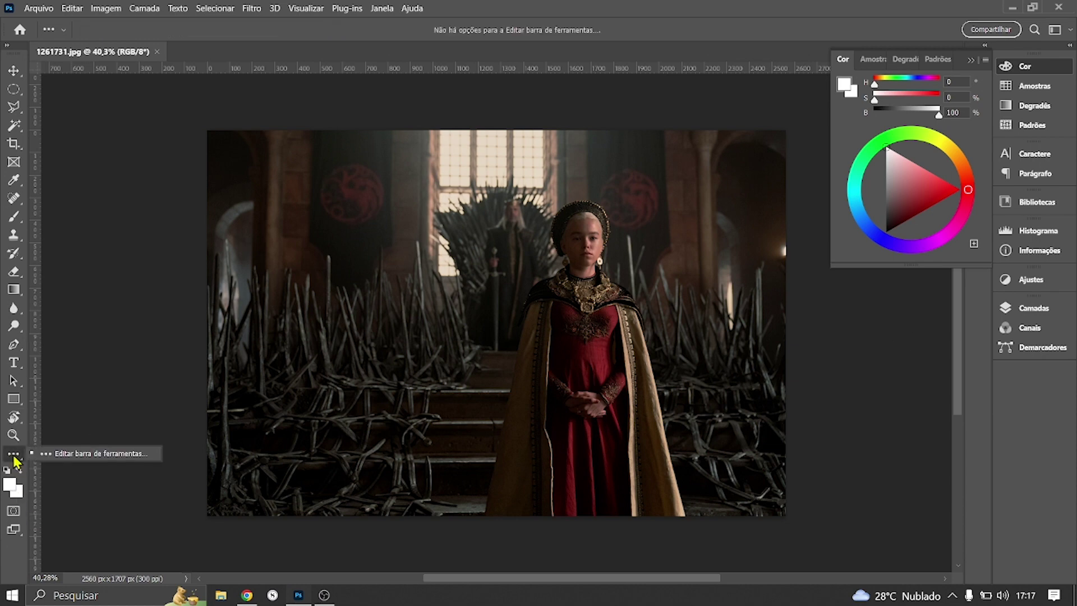
click(102, 454)
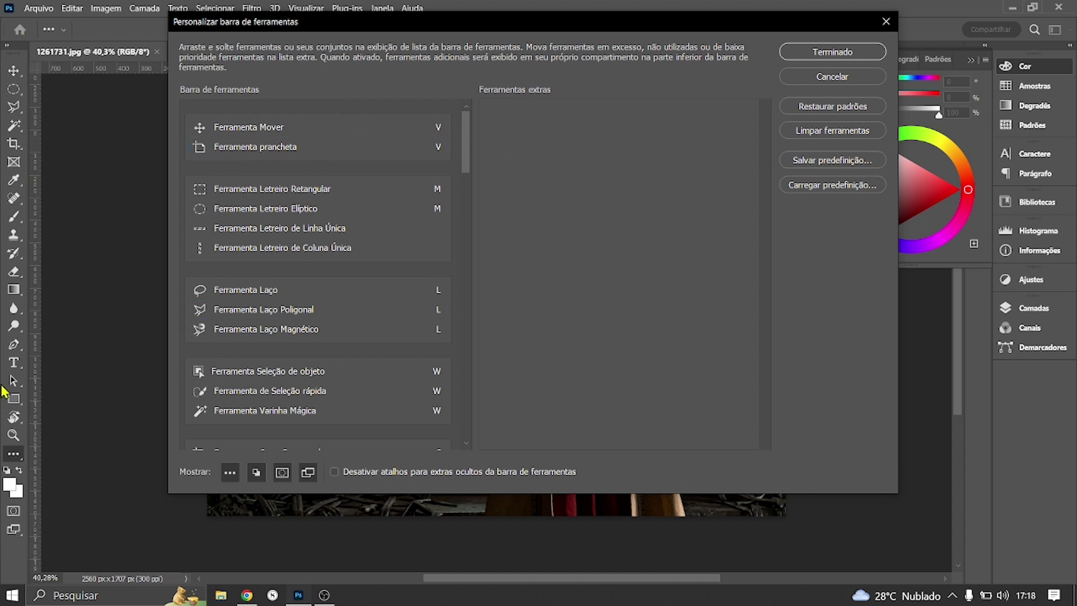
click(886, 21)
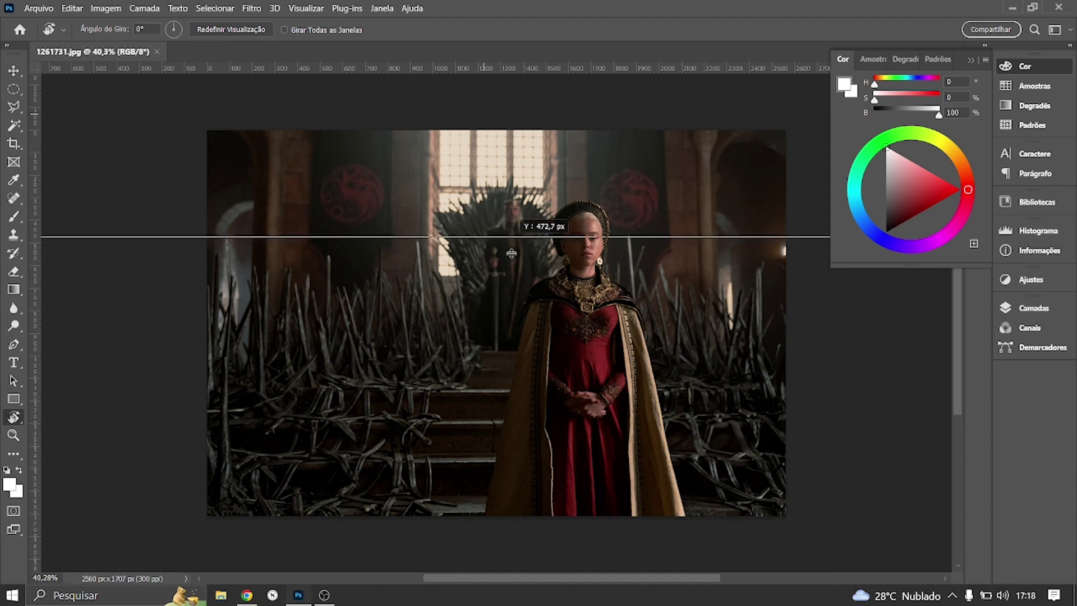
- Drag two horizontal guides and one vertical guide onto the photo from the rulers
drag(476, 71, 532, 271)
drag(39, 372, 425, 208)
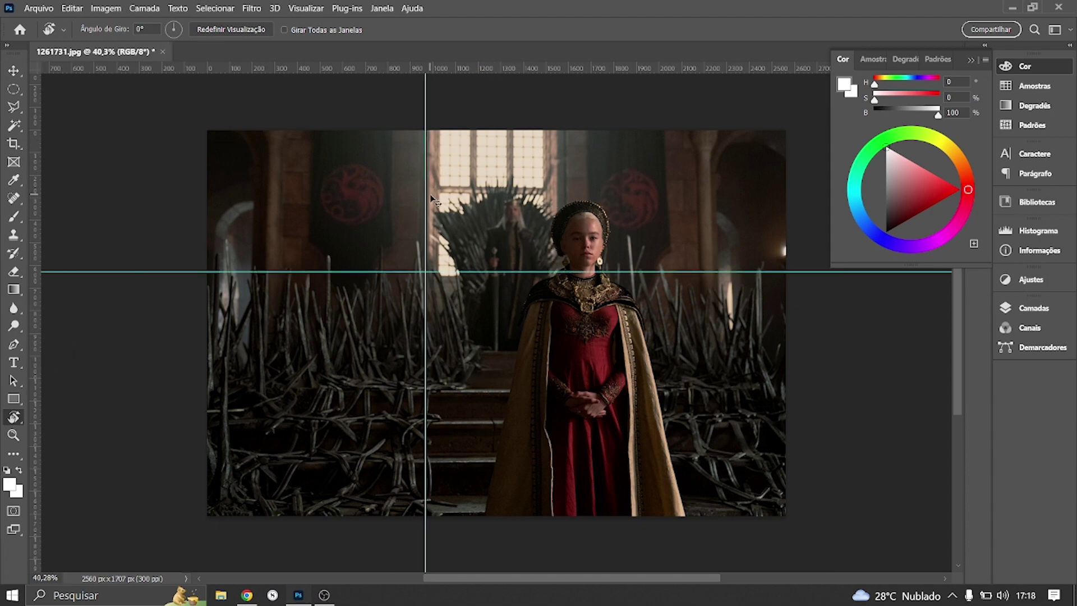
drag(431, 196, 429, 193)
drag(407, 73, 405, 232)
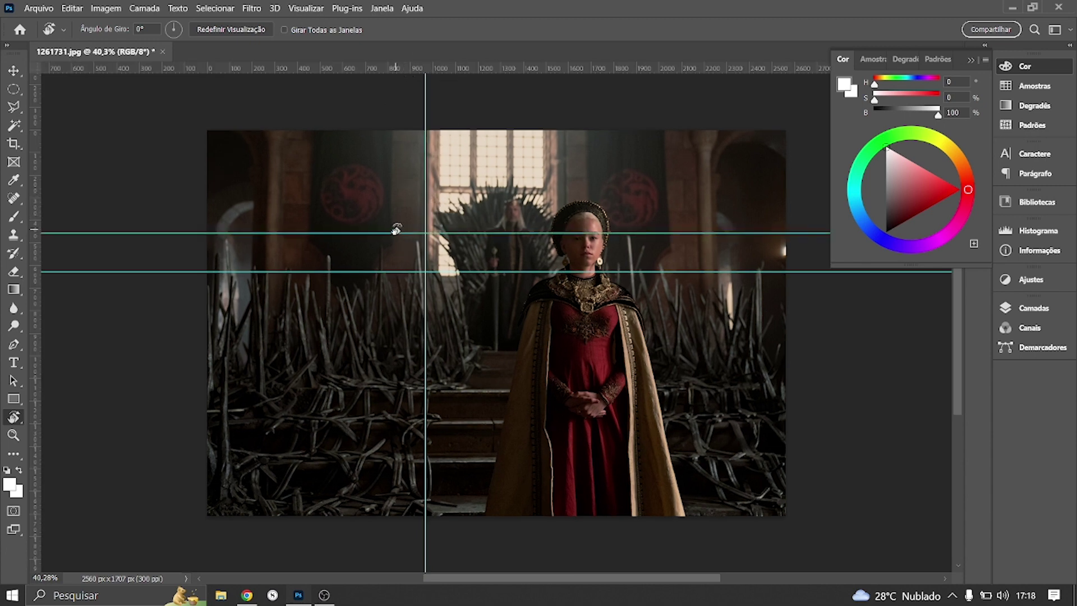
- With the Move tool (V), drag the guides off the photo to delete them
key(v)
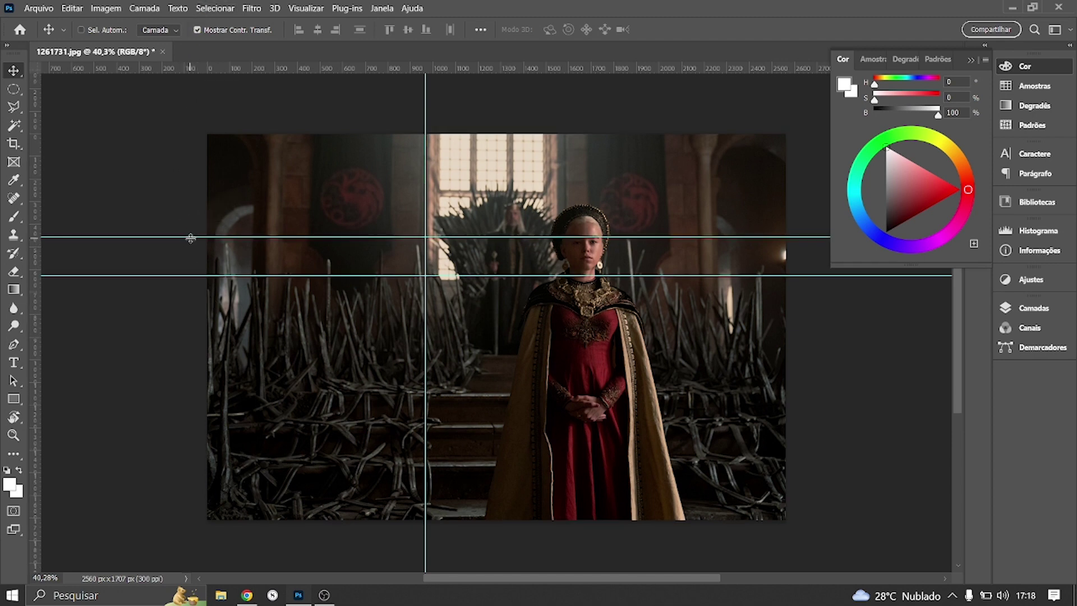
drag(190, 236, 254, 20)
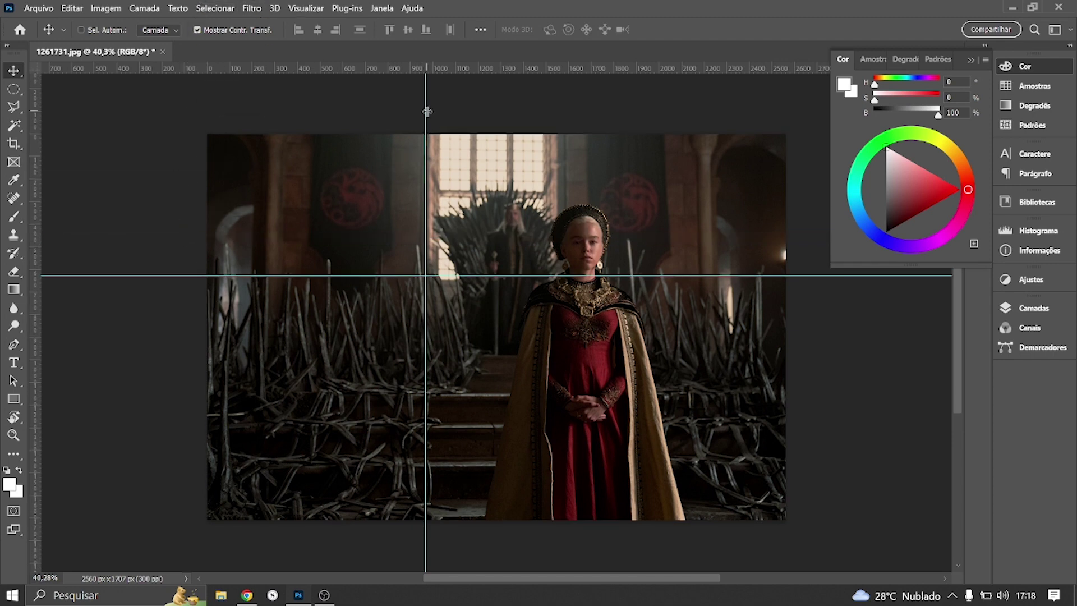
drag(427, 111, 427, 64)
drag(175, 274, 236, 586)
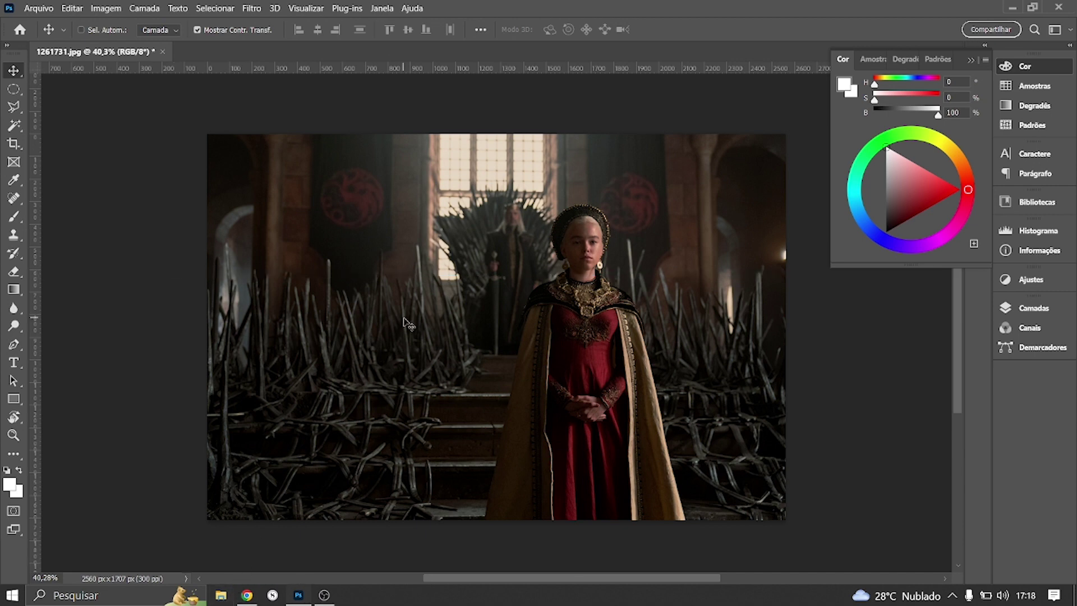
- Tilt the canvas with Rotate View (R), level it at 0°, and collapse the Color panel
key(r)
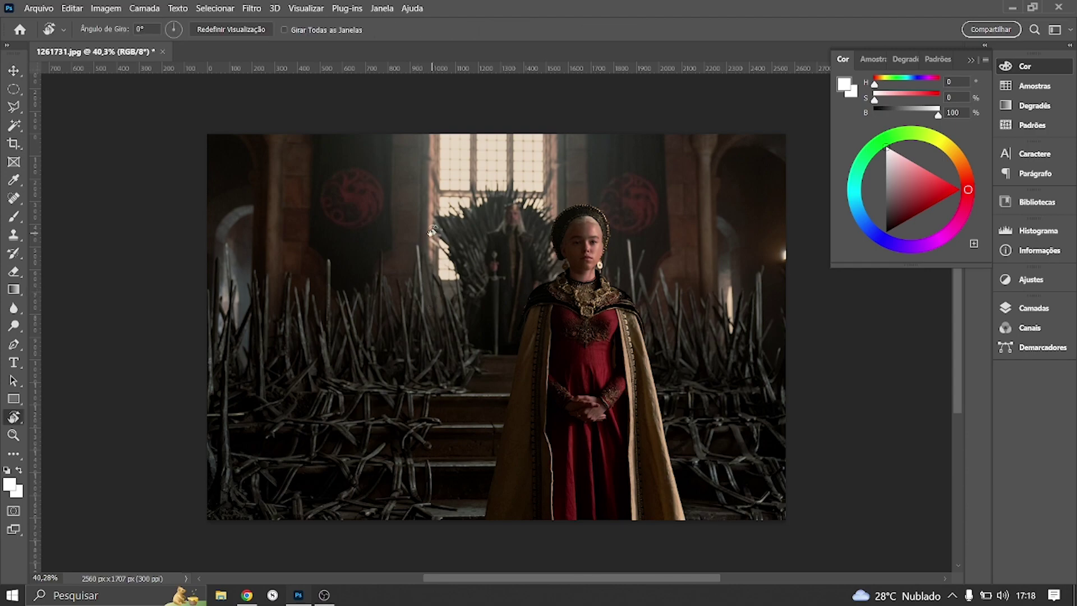
mouse_move(442, 241)
mouse_down()
mouse_move(470, 254)
mouse_move(448, 284)
mouse_move(479, 284)
mouse_up()
scroll(481, 284, up, 5)
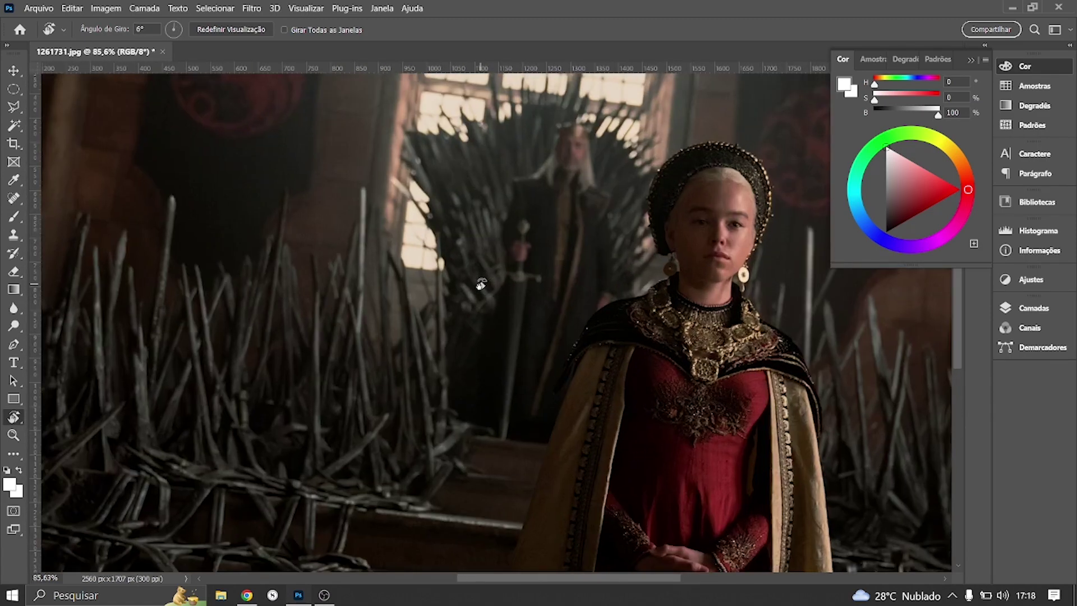
scroll(482, 283, down, 3)
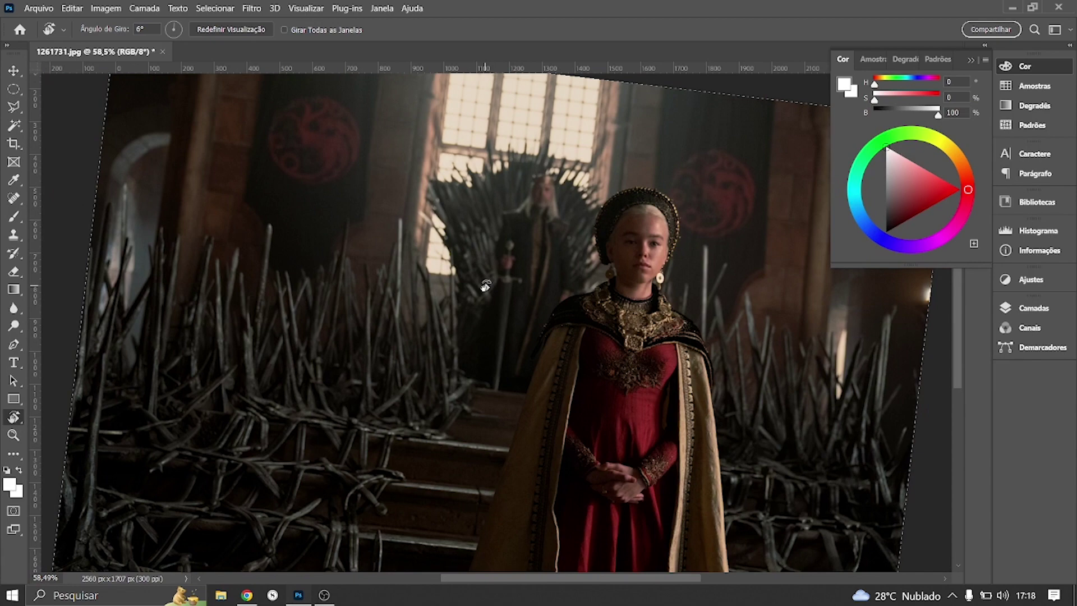
scroll(486, 288, down, 2)
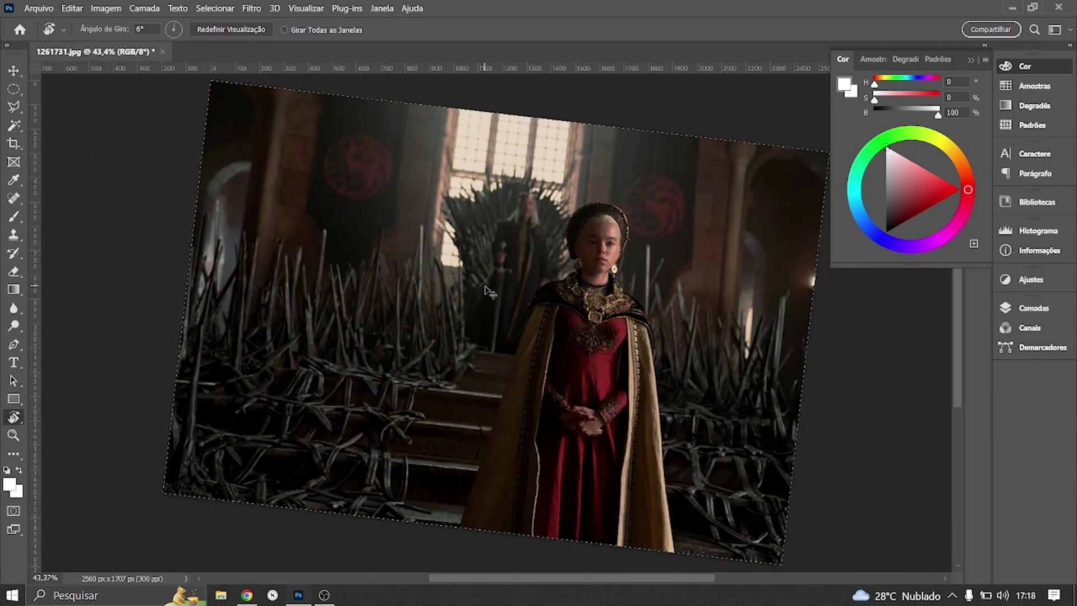
drag(491, 281, 487, 280)
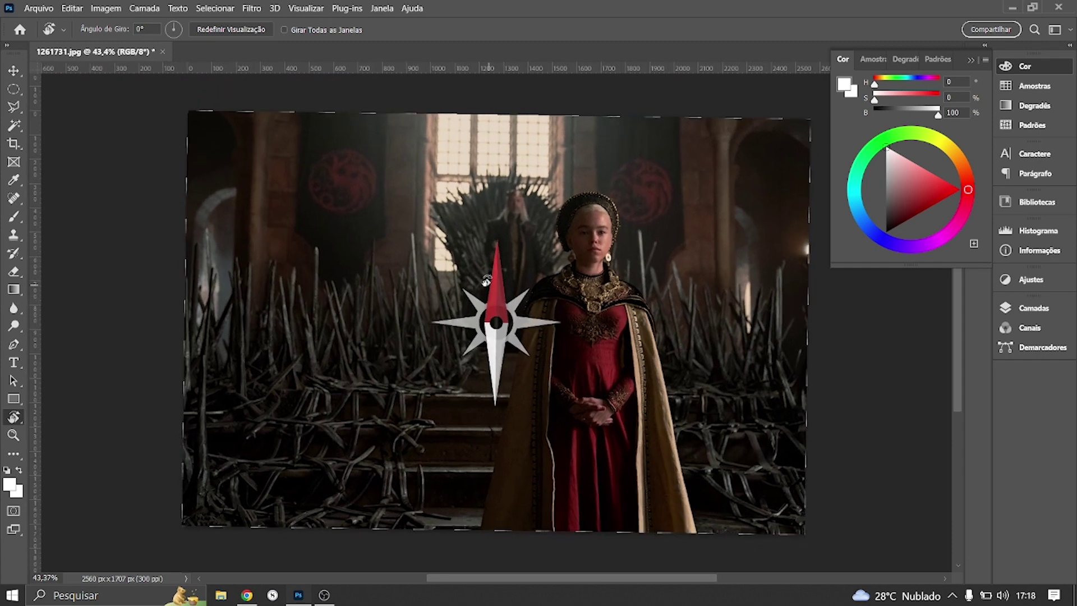
drag(487, 280, 485, 279)
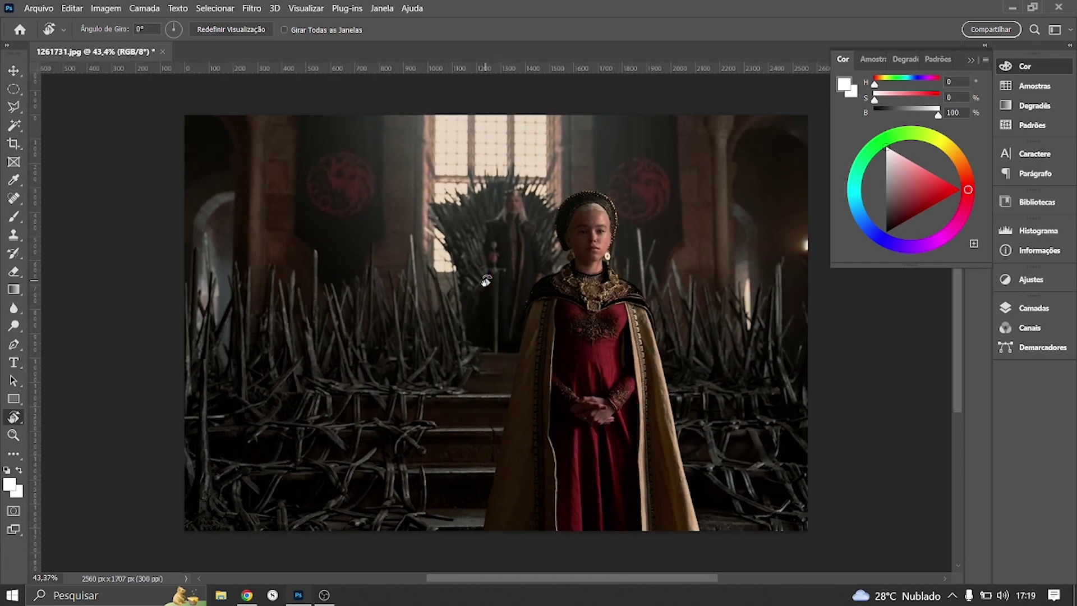
click(973, 60)
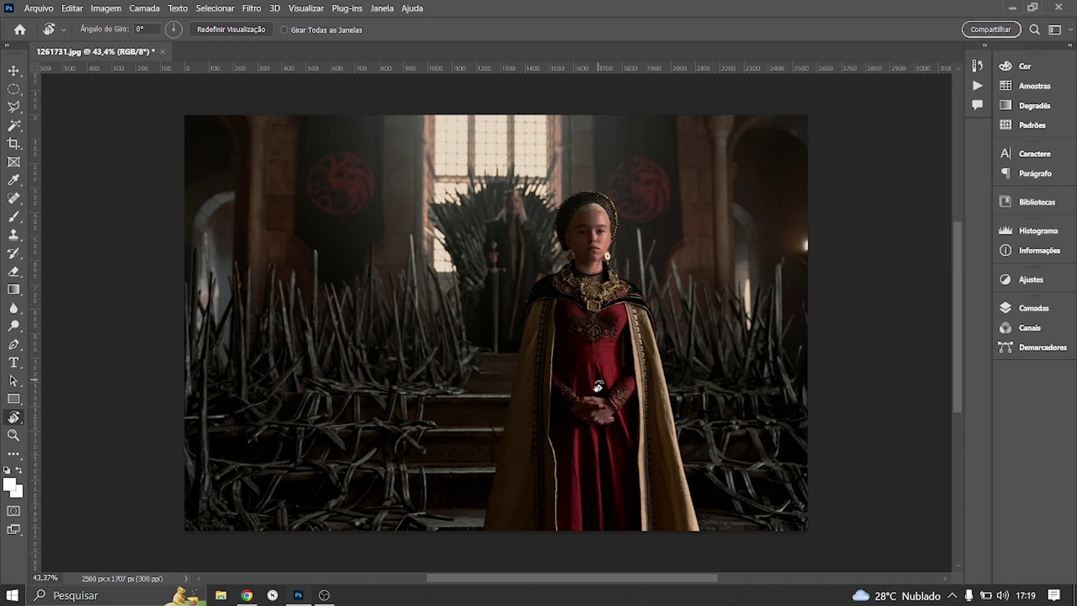
- Scrubby-zoom with Ctrl+Space in and out on the red-dressed woman's face
scroll(598, 387, up, 4)
scroll(598, 387, down, 3)
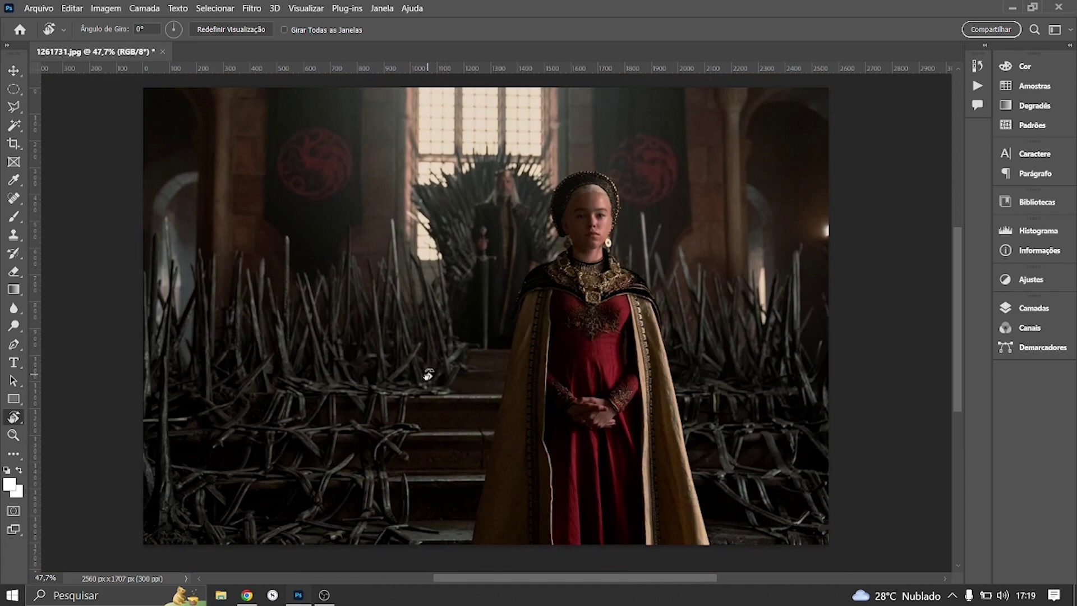
key(ctrl+space)
mouse_move(587, 216)
mouse_down()
mouse_move(628, 299)
mouse_move(579, 310)
mouse_move(493, 205)
mouse_move(584, 301)
mouse_move(203, 139)
mouse_move(390, 296)
mouse_move(445, 330)
mouse_move(389, 269)
mouse_move(610, 405)
mouse_up()
scroll(610, 405, up, 1)
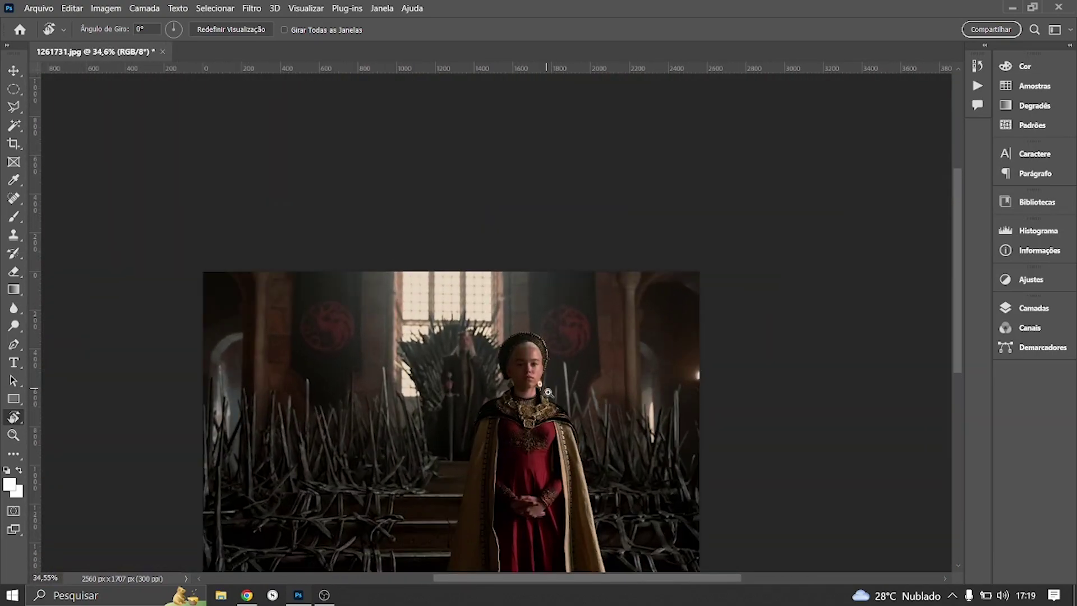
drag(548, 392, 578, 476)
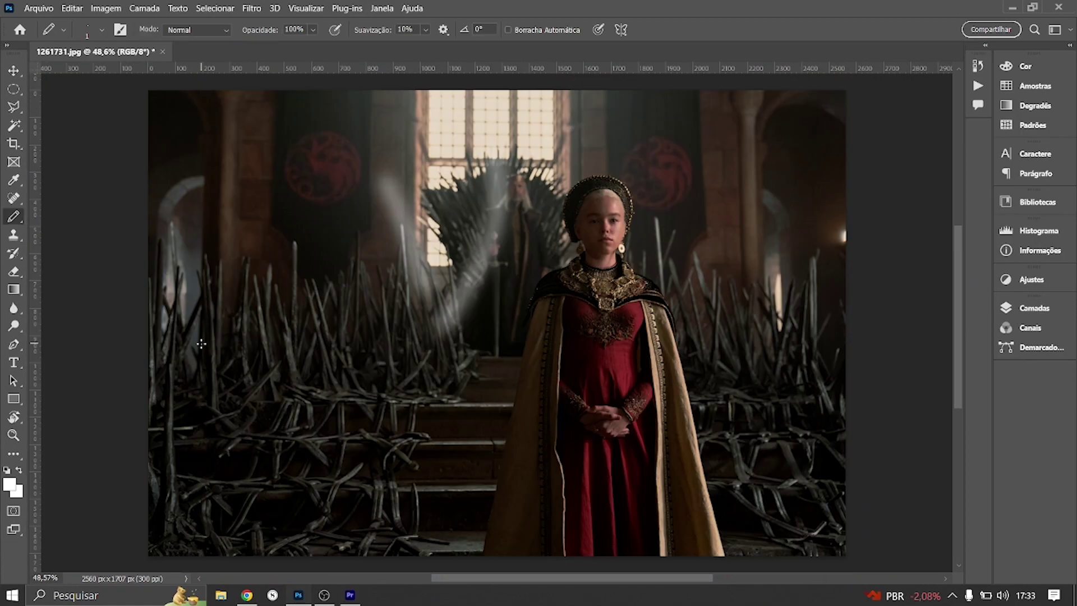
drag(458, 288, 457, 285)
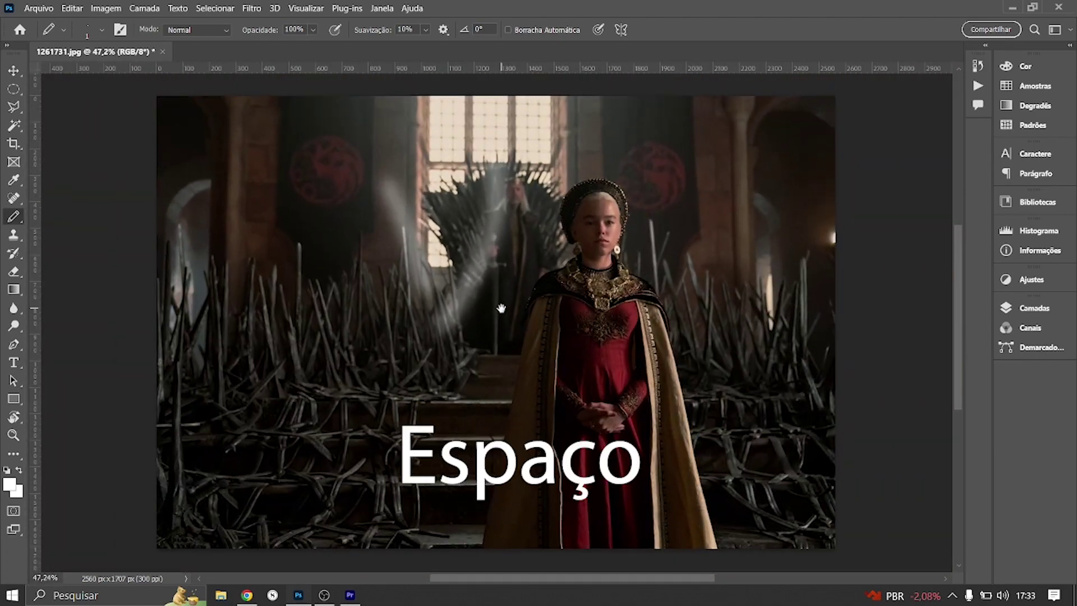
mouse_move(473, 277)
mouse_down()
mouse_move(586, 309)
mouse_move(512, 320)
mouse_move(276, 512)
mouse_move(548, 569)
mouse_move(597, 335)
mouse_move(174, 456)
mouse_move(597, 293)
mouse_move(423, 202)
mouse_move(542, 271)
mouse_move(202, 320)
mouse_move(275, 505)
mouse_move(678, 394)
mouse_move(500, 500)
mouse_move(420, 144)
mouse_move(283, 548)
mouse_move(306, 571)
mouse_up()
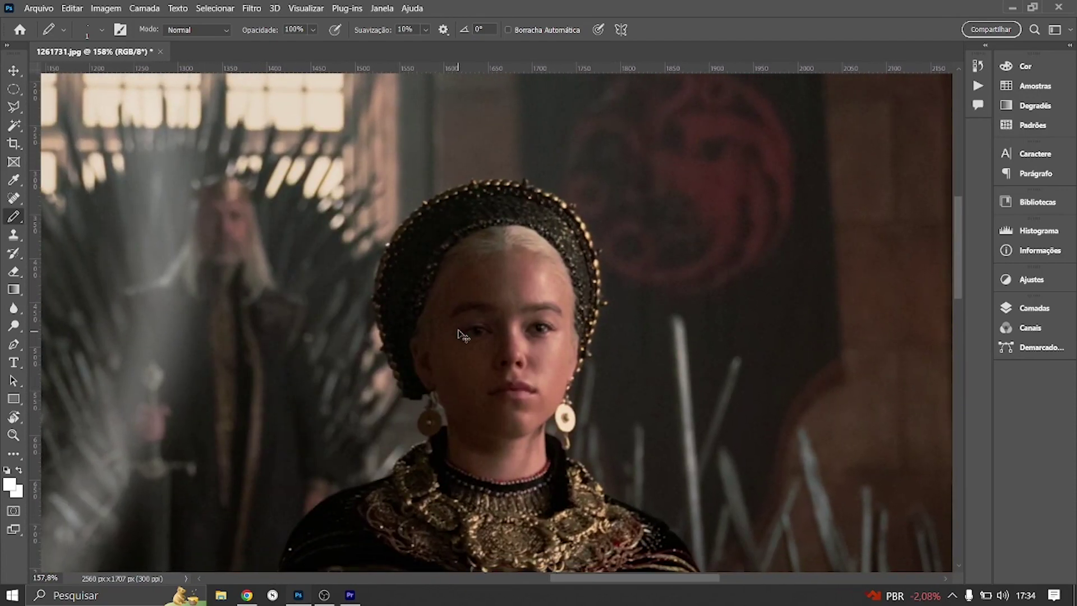
drag(453, 309, 491, 336)
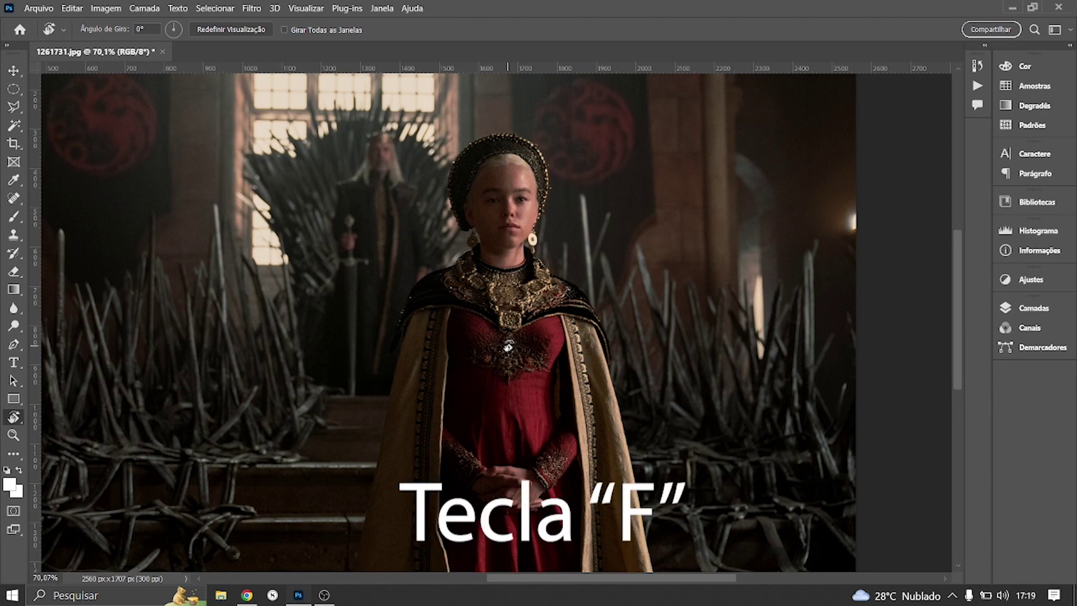
- Cycle screen modes with F to full screen with menus, then fit the photo with Ctrl+0
key(f)
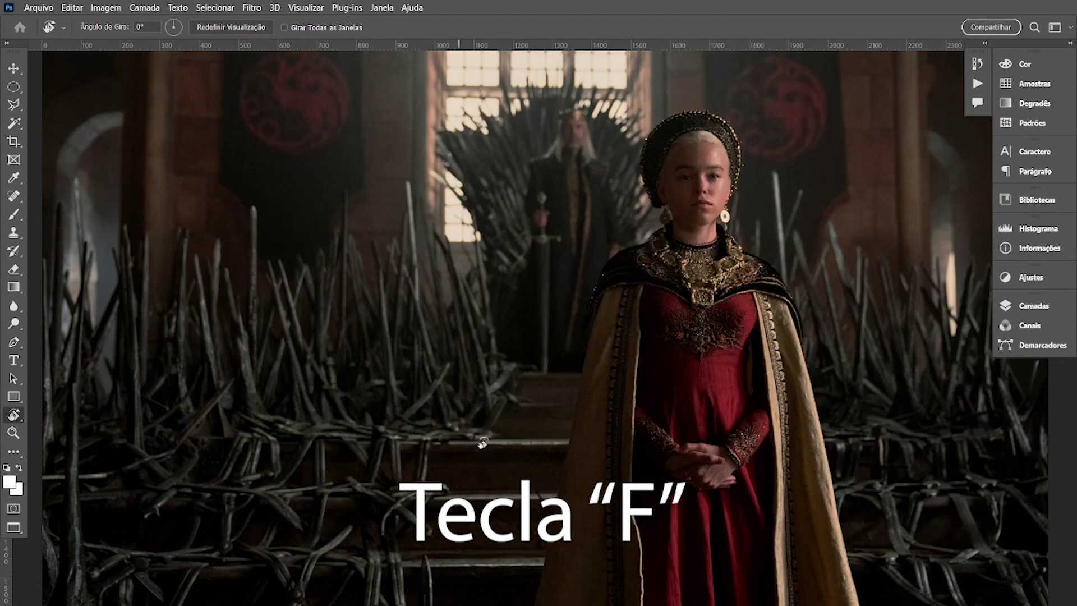
key(f)
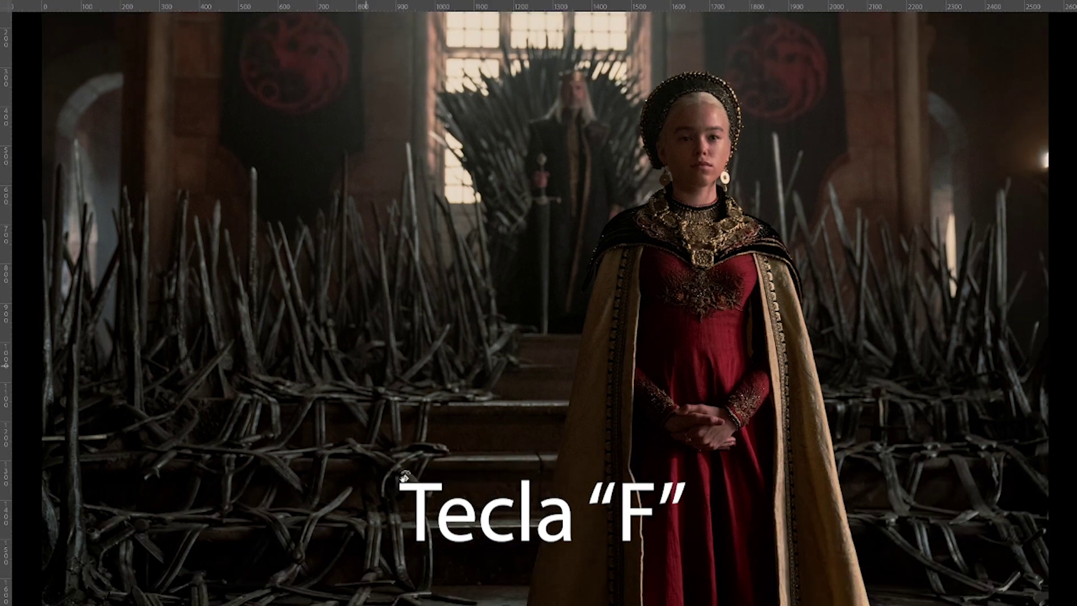
key(f)
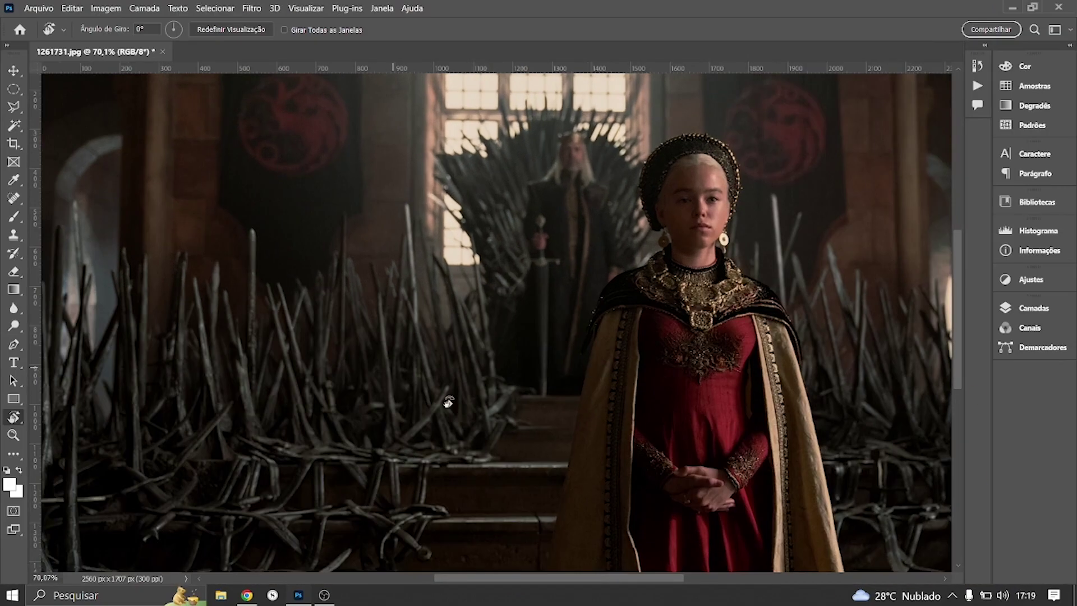
key(f)
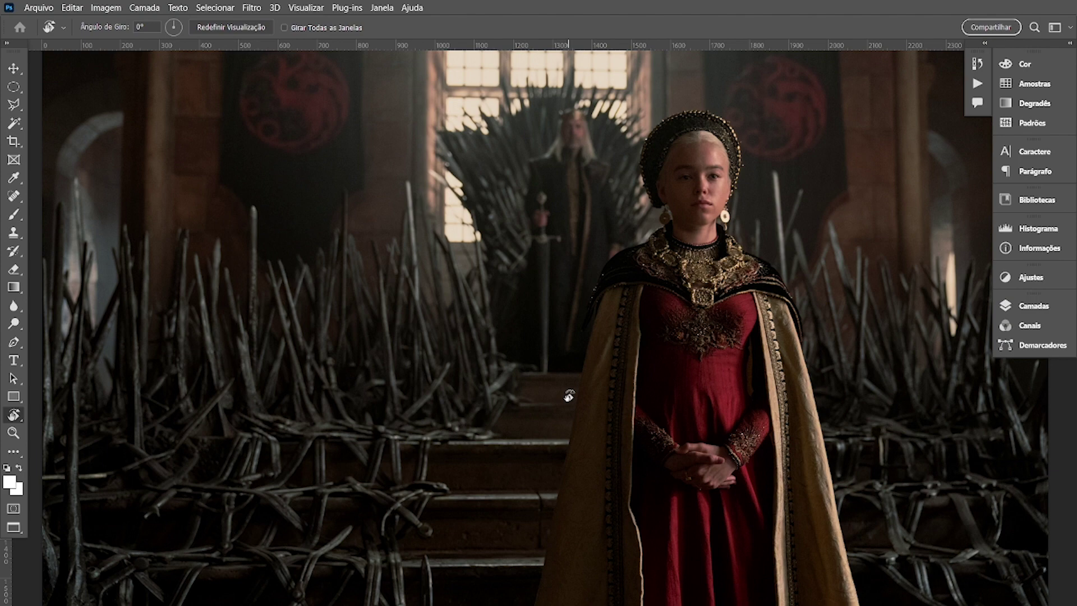
key(f)
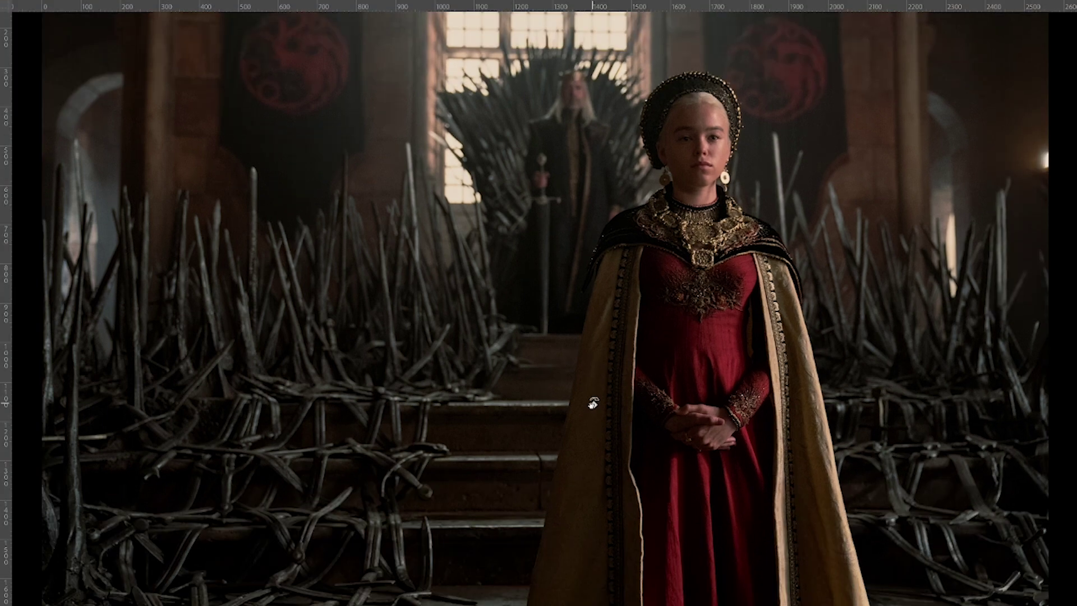
key(f)
key(f)
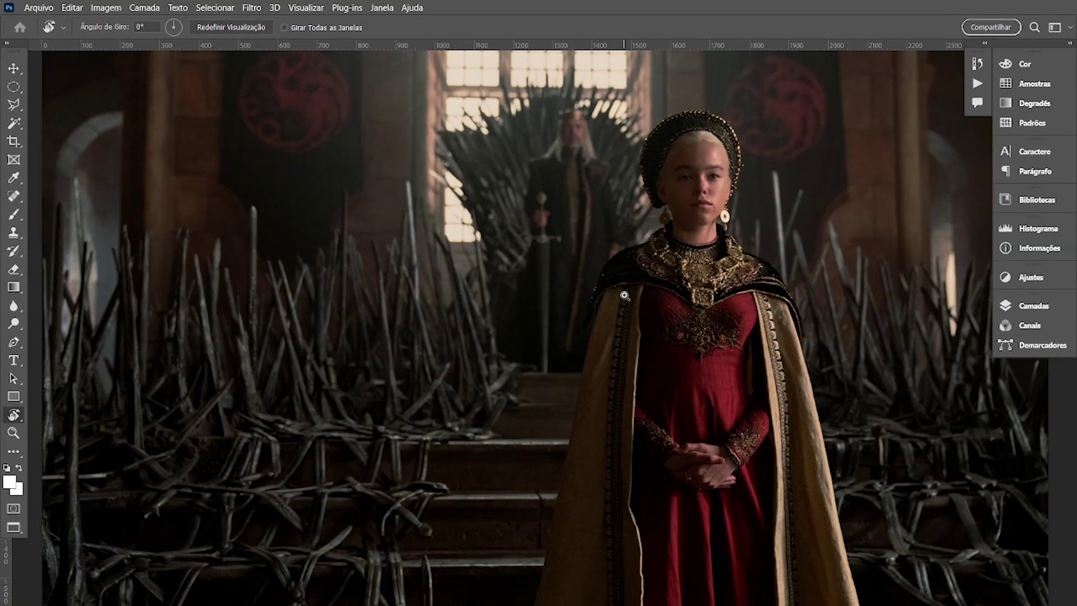
mouse_move(636, 308)
mouse_down()
mouse_move(560, 247)
mouse_move(573, 290)
mouse_up()
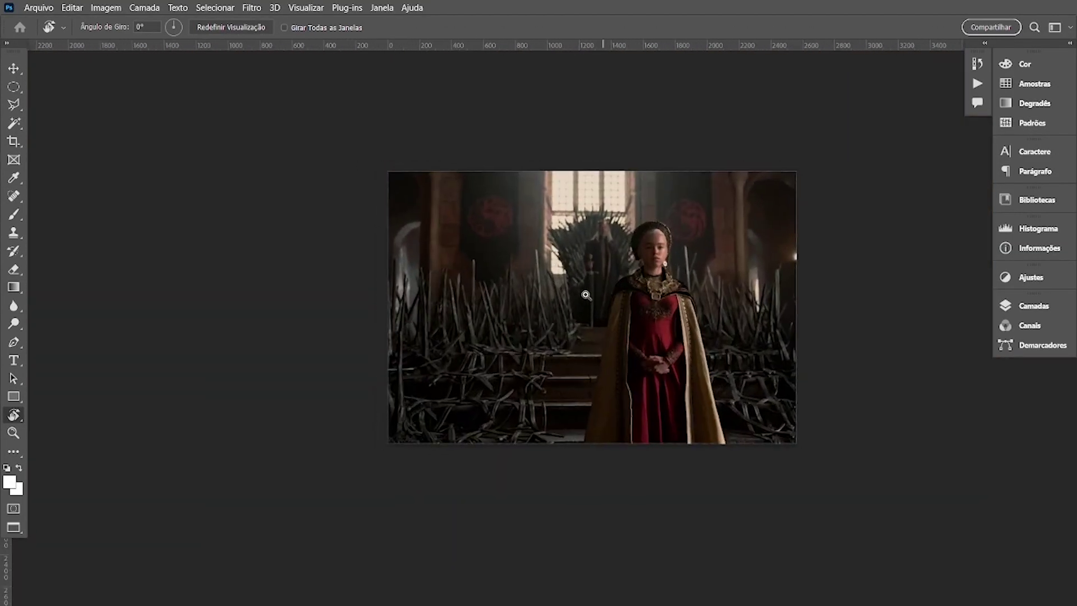
key(ctrl+0)
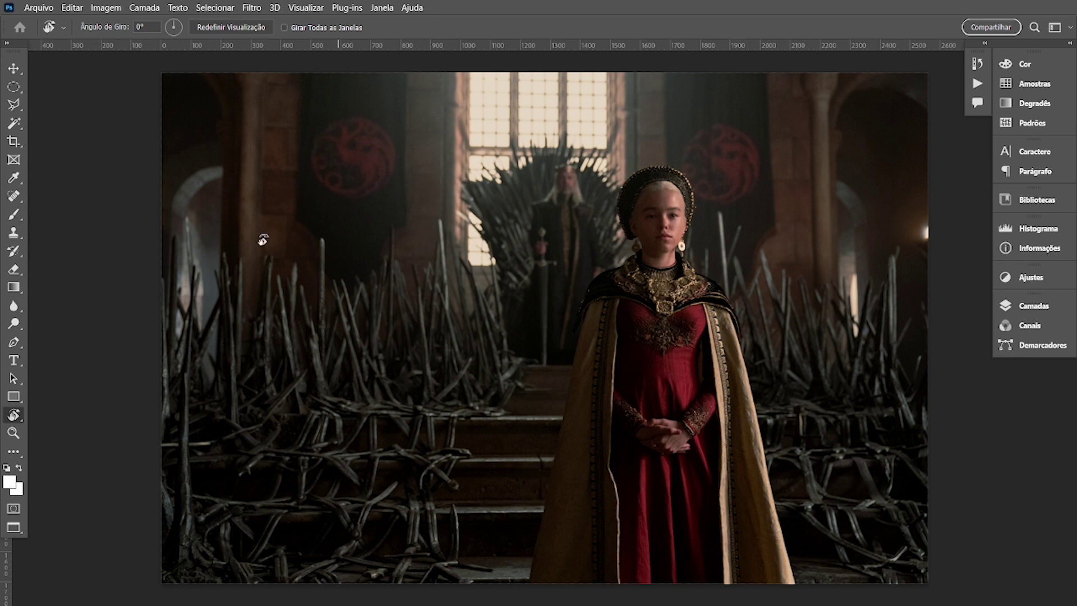
- Paint two soft white light rays slanting down toward the throne with the Brush tool
click(14, 213)
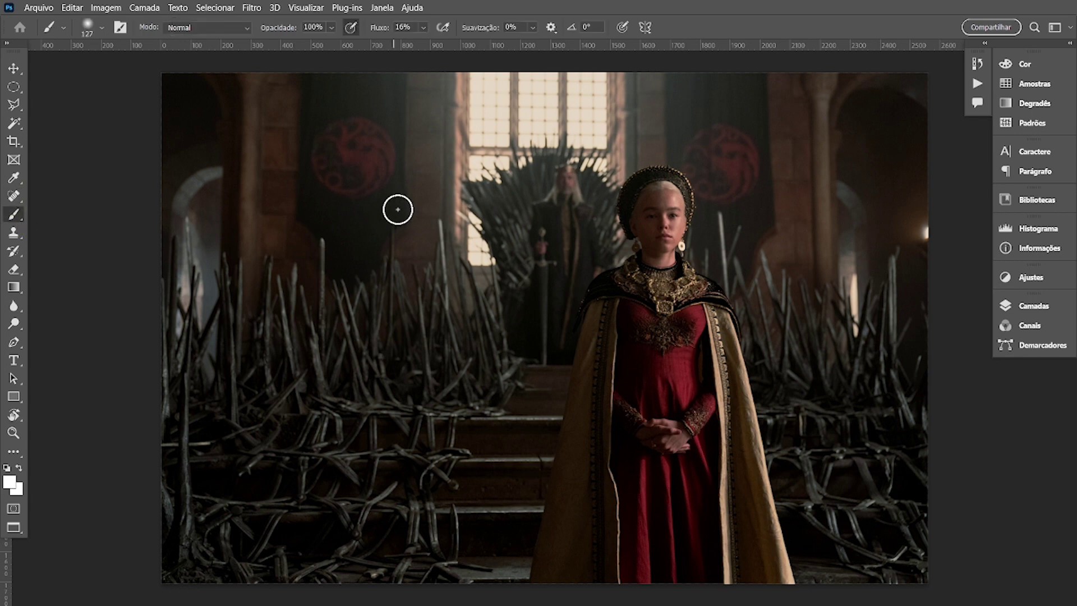
drag(418, 164, 480, 303)
drag(558, 147, 482, 334)
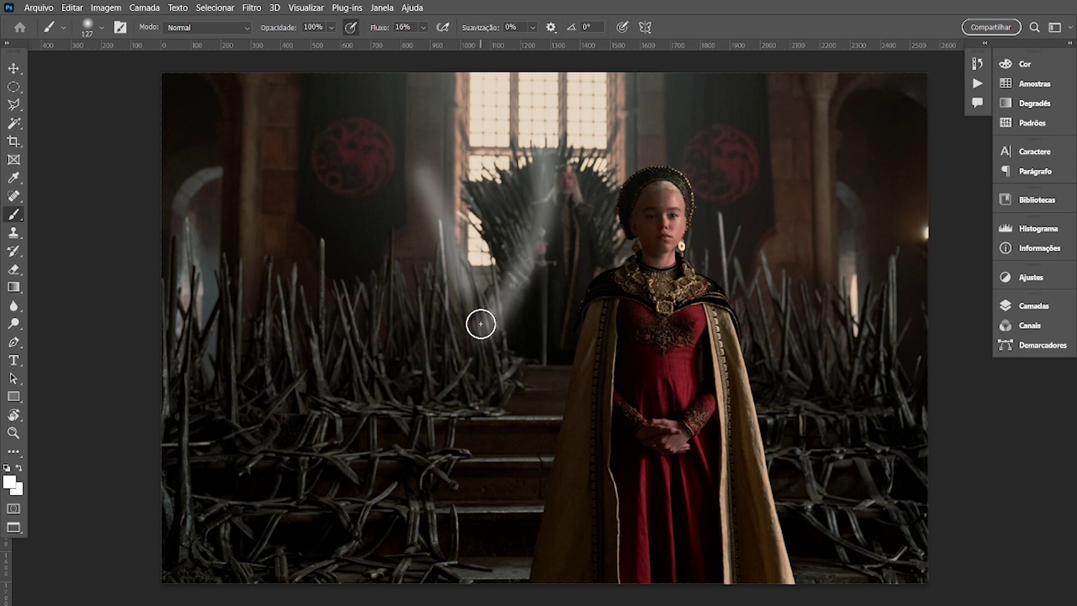
- Cycle through the brush-group painting tools with Shift+B, returning to the Brush
key(shift+b)
key(shift+b)
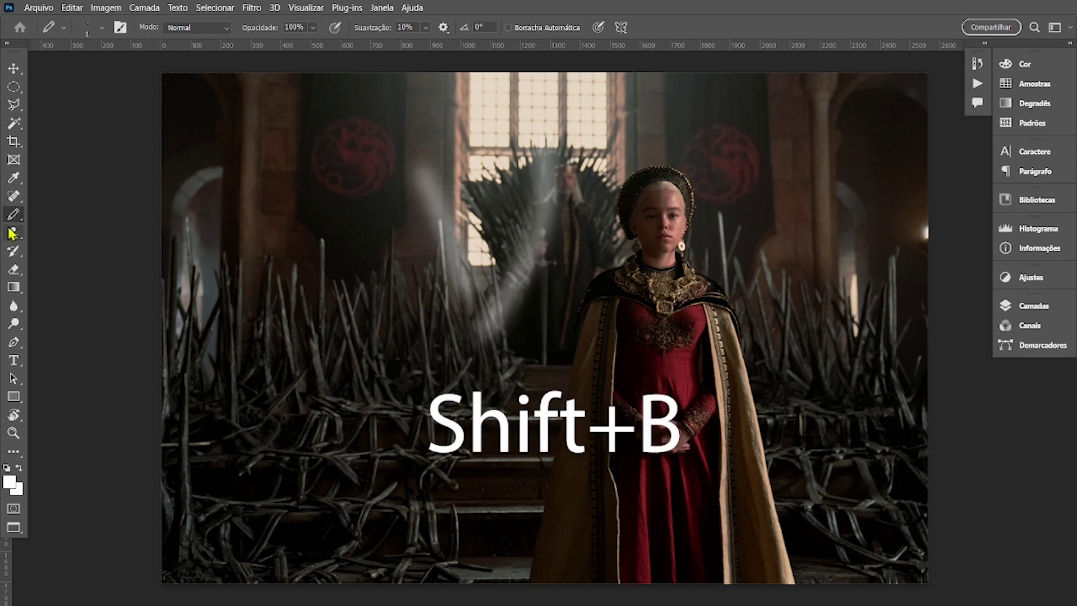
key(shift+b)
key(shift+b)
key(shift+b)
key(shift+b)
right_click(17, 219)
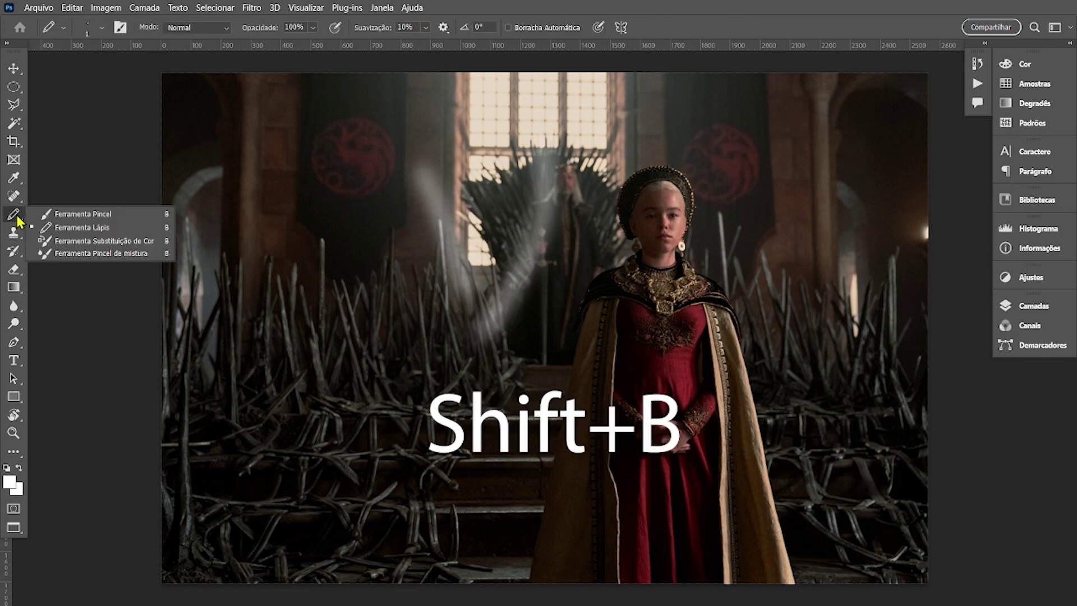
click(137, 216)
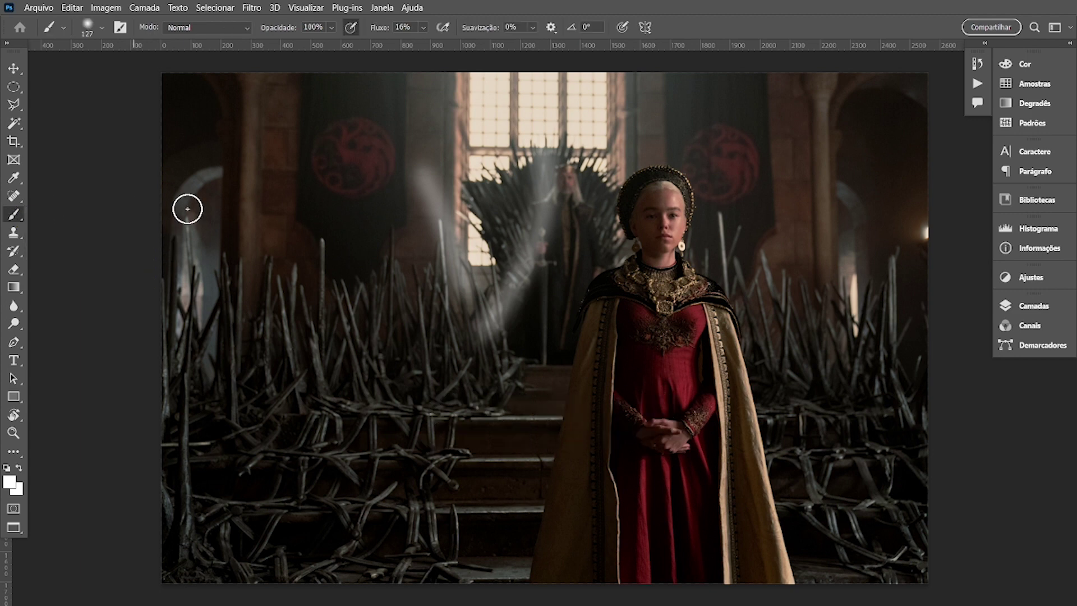
key(shift+b)
key(shift+b)
key(shift+b)
key(shift+b)
key(shift+b)
key(shift+b)
key(shift+b)
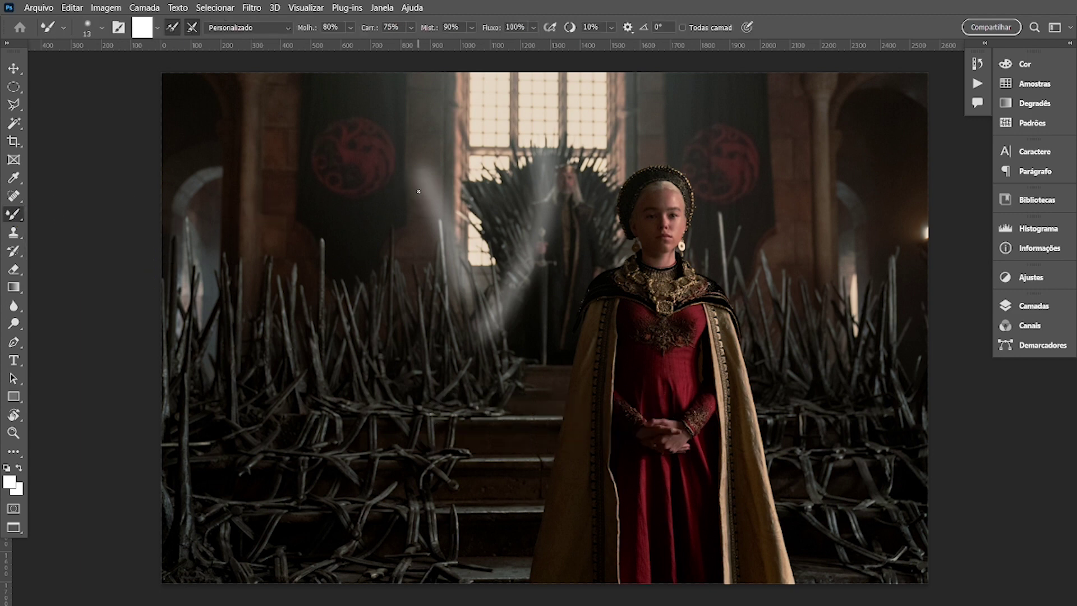
key(shift+b)
key(shift+b)
key(shift+b)
key(shift+b)
key(shift+b)
key(shift+b)
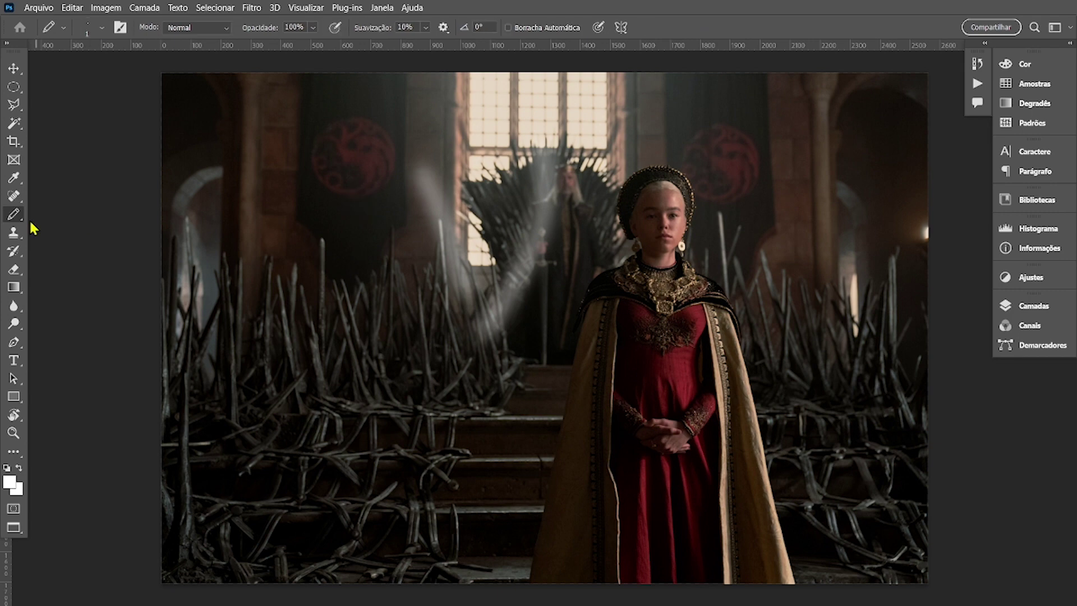
key(shift+b)
key(shift+b)
key(shift+b)
key(shift+b)
- Turn off Visualizar > Mostrar > Grade de Pixel and fit the whole photo on screen with Ctrl+0
scroll(488, 194, up, 3)
scroll(489, 194, up, 2)
scroll(490, 197, up, 2)
scroll(491, 201, up, 3)
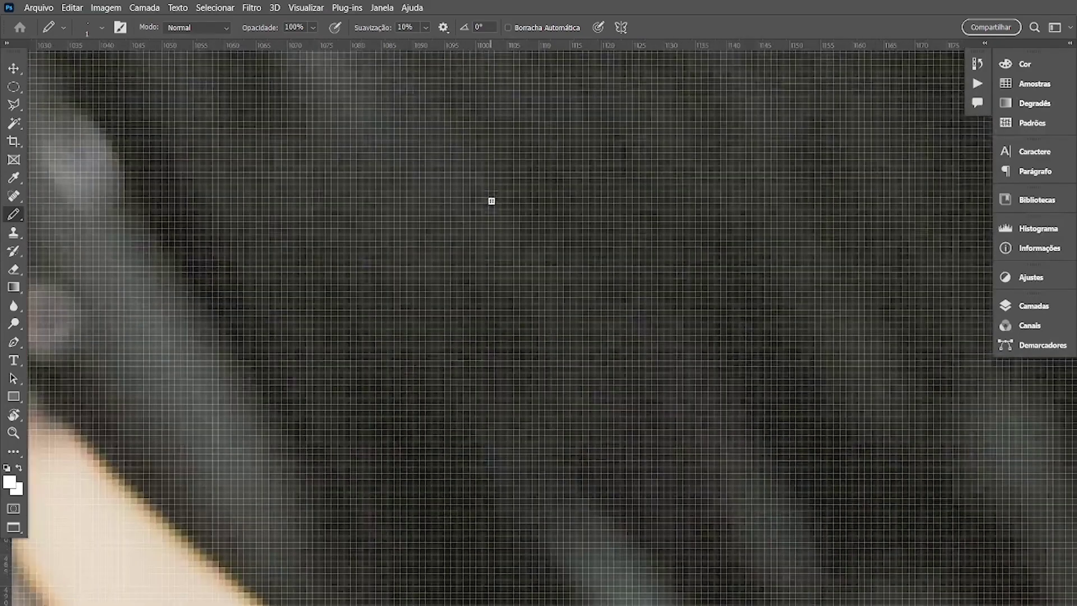
scroll(492, 200, down, 3)
scroll(492, 200, up, 4)
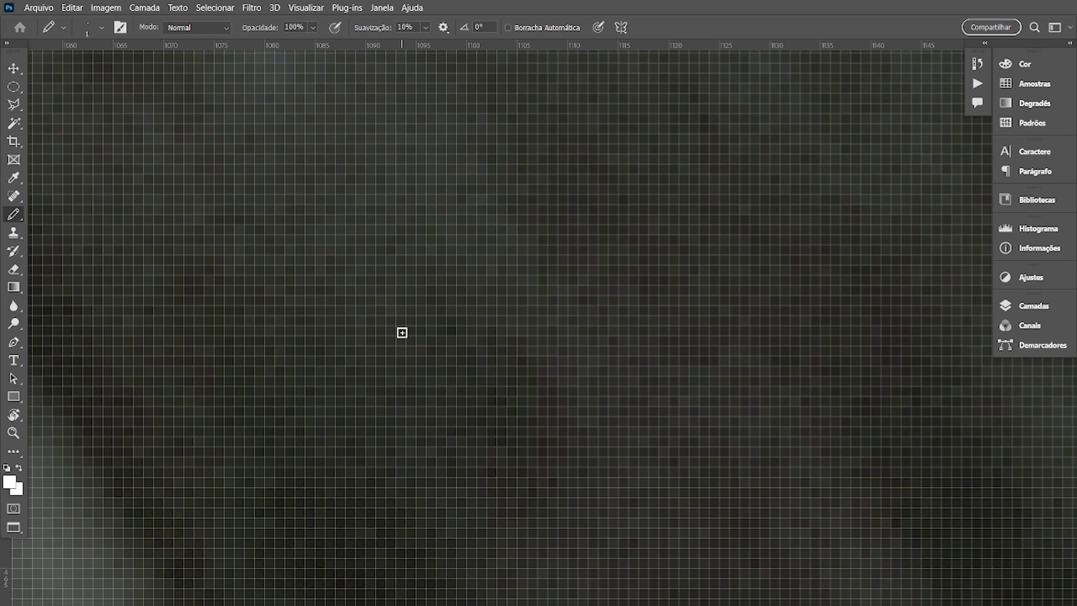
scroll(363, 192, down, 1)
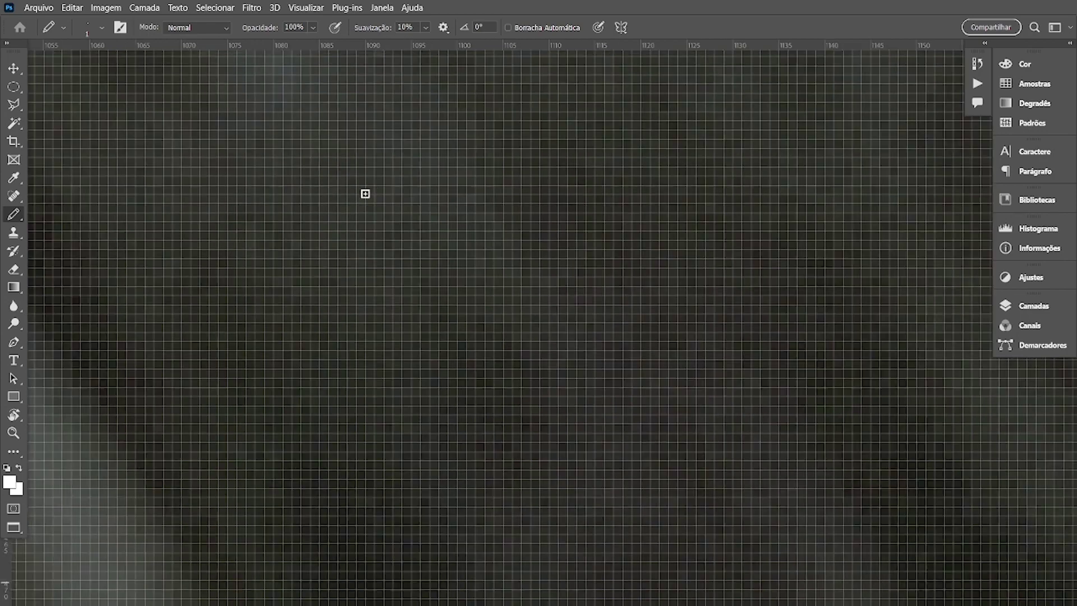
scroll(377, 173, down, 1)
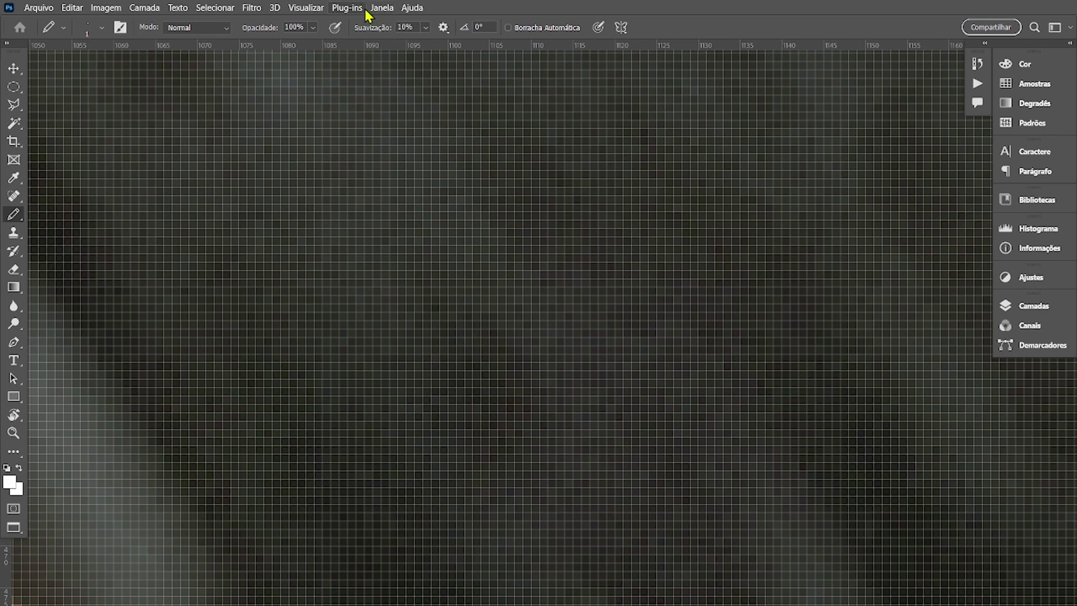
click(312, 9)
mouse_move(336, 285)
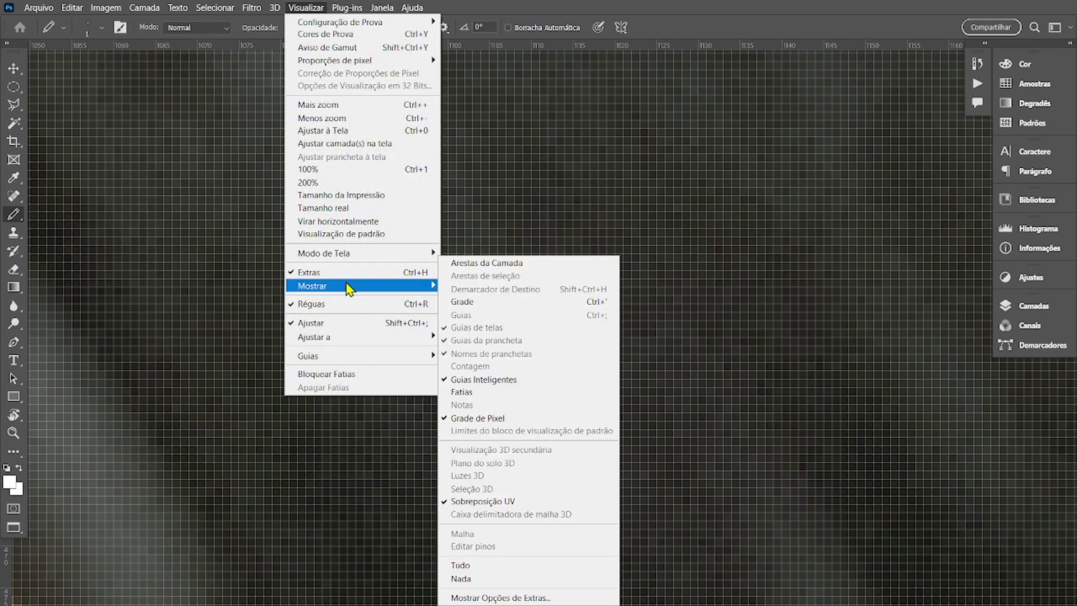
click(477, 418)
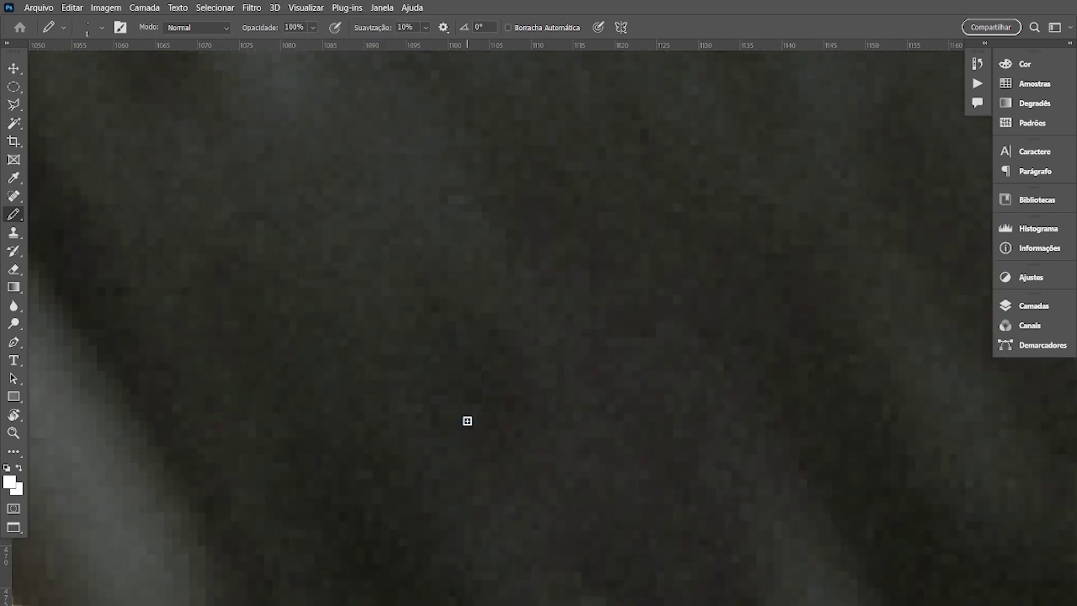
scroll(488, 384, down, 3)
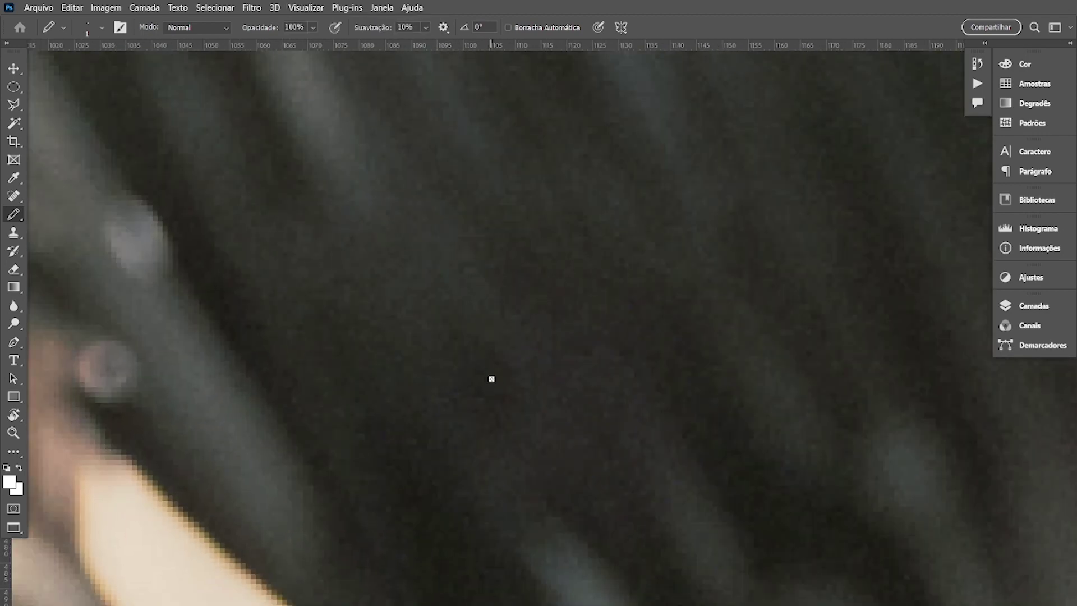
key(ctrl+0)
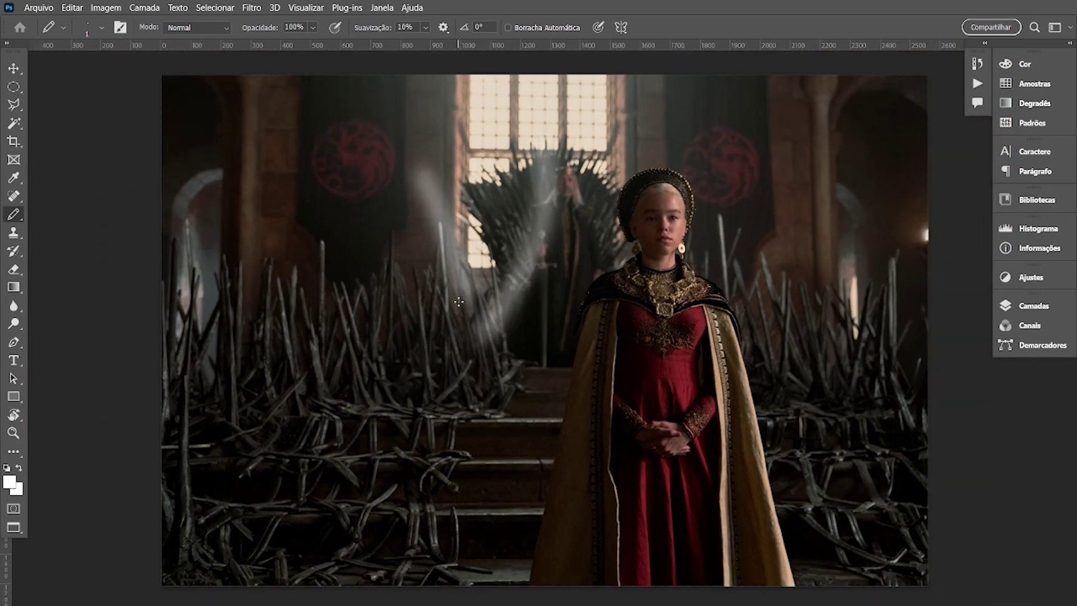
- Save workspace 'Area de trabalho resumida' including Atalhos de Teclado, Menus and Barra de ferramentas
click(1069, 27)
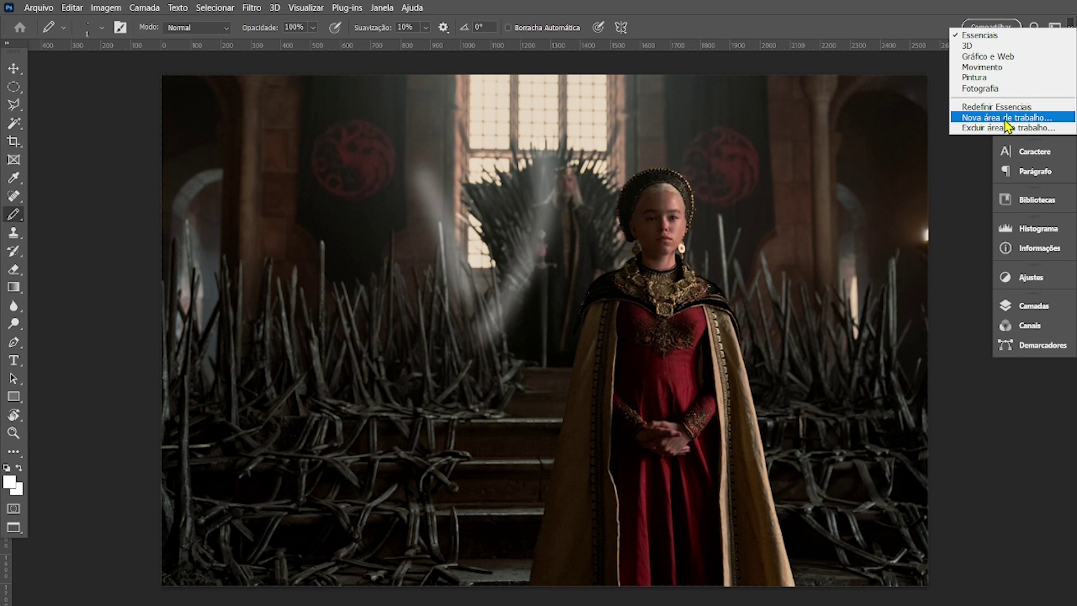
click(381, 7)
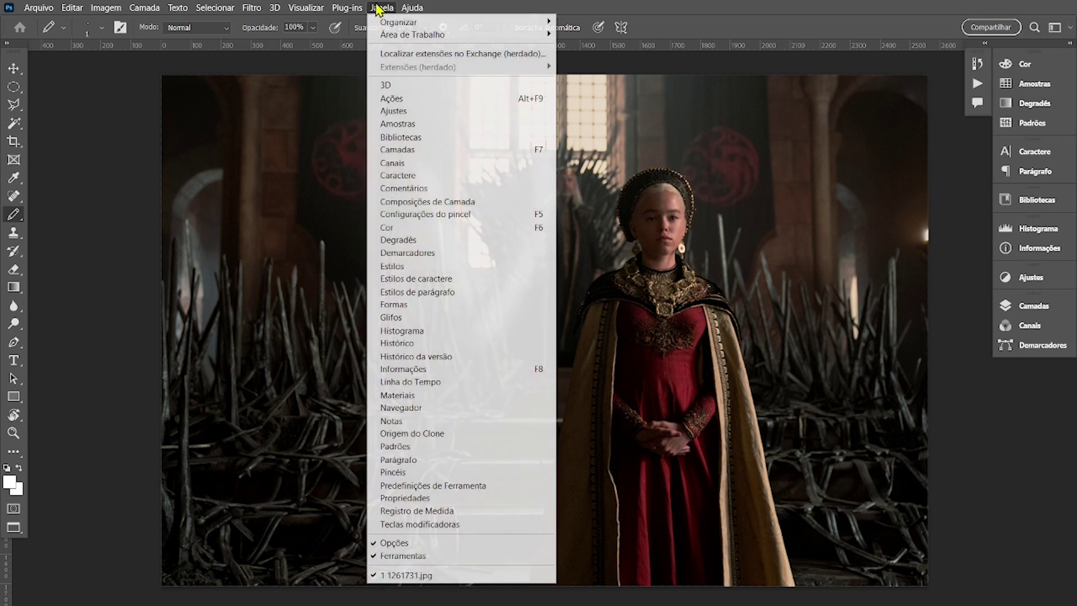
mouse_move(412, 35)
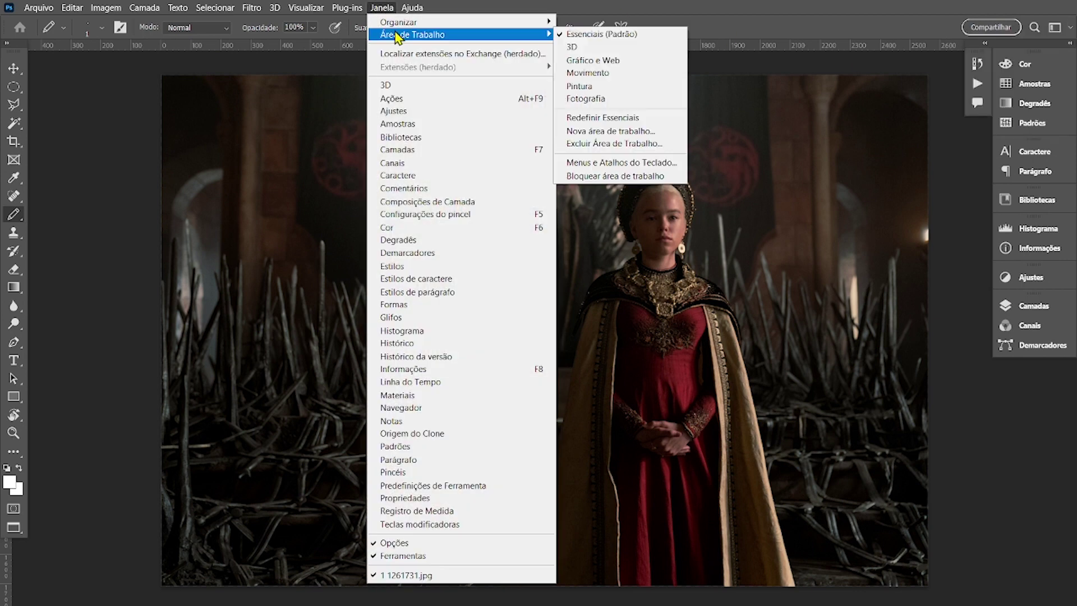
click(645, 137)
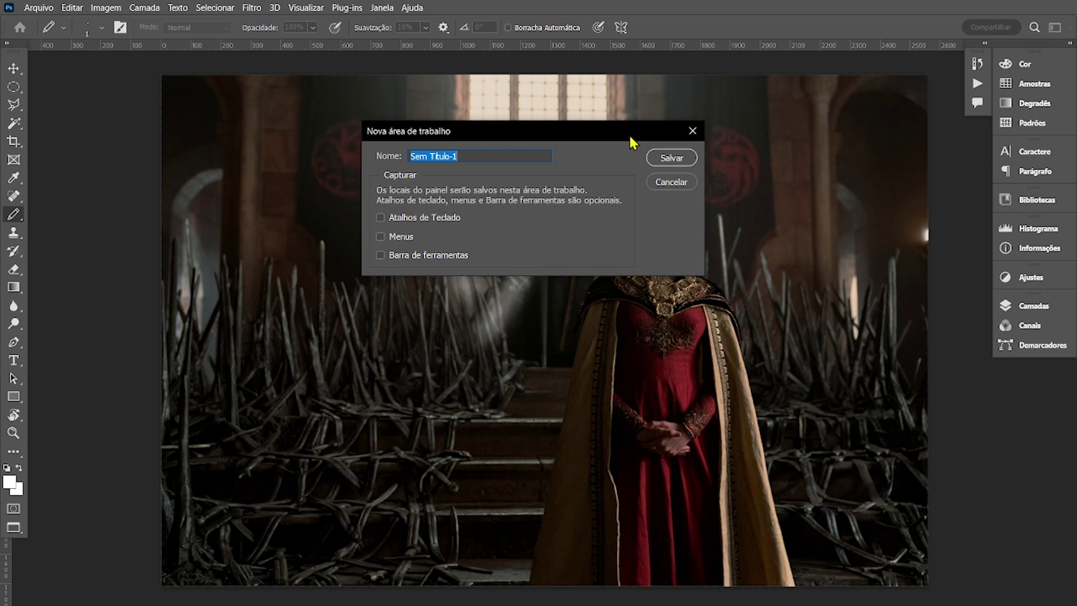
text(Area de trabalho resumida)
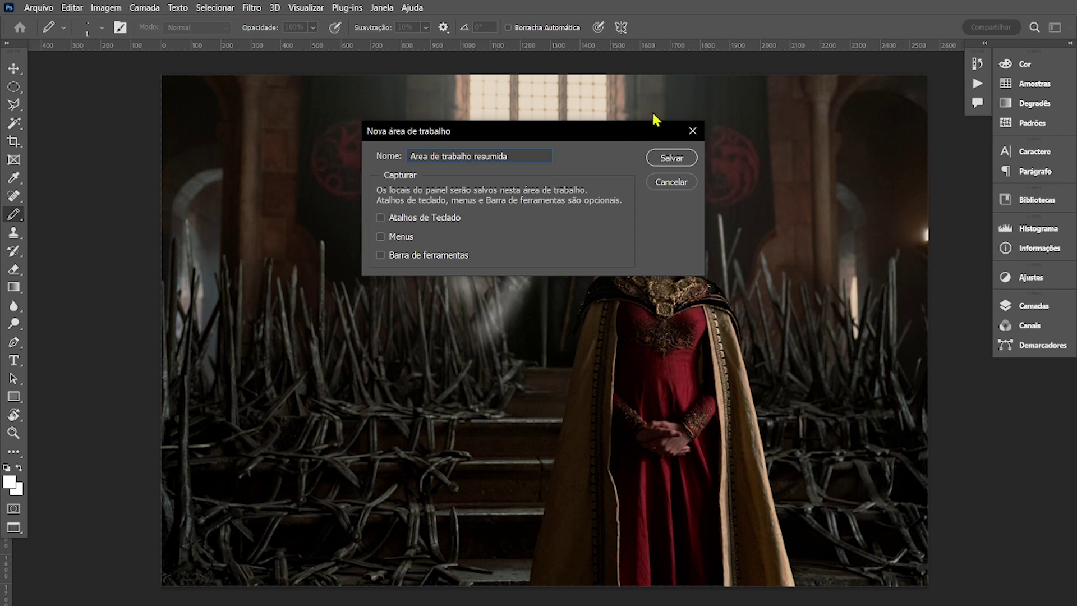
click(419, 220)
click(405, 238)
click(417, 257)
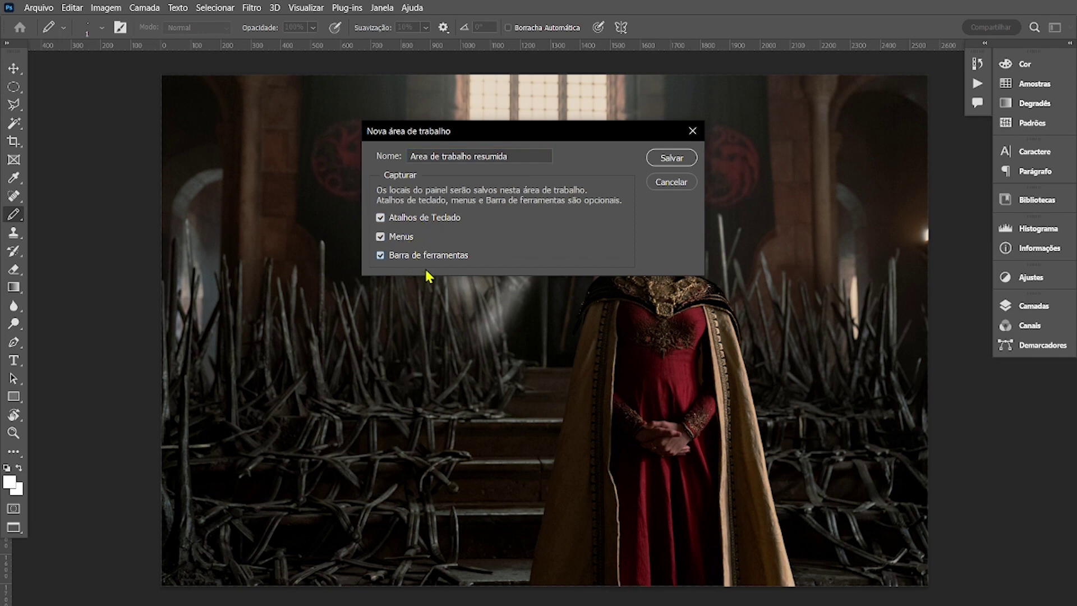
click(672, 159)
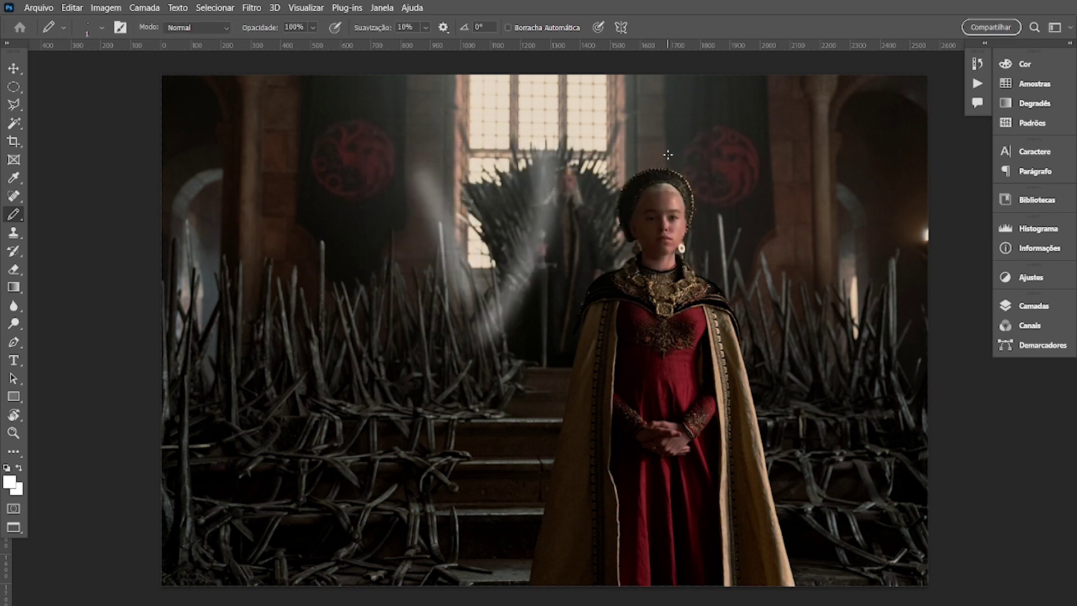
- Switch to the Essenciais workspace, reset it to defaults, and fit the image with Ctrl+0
click(1069, 28)
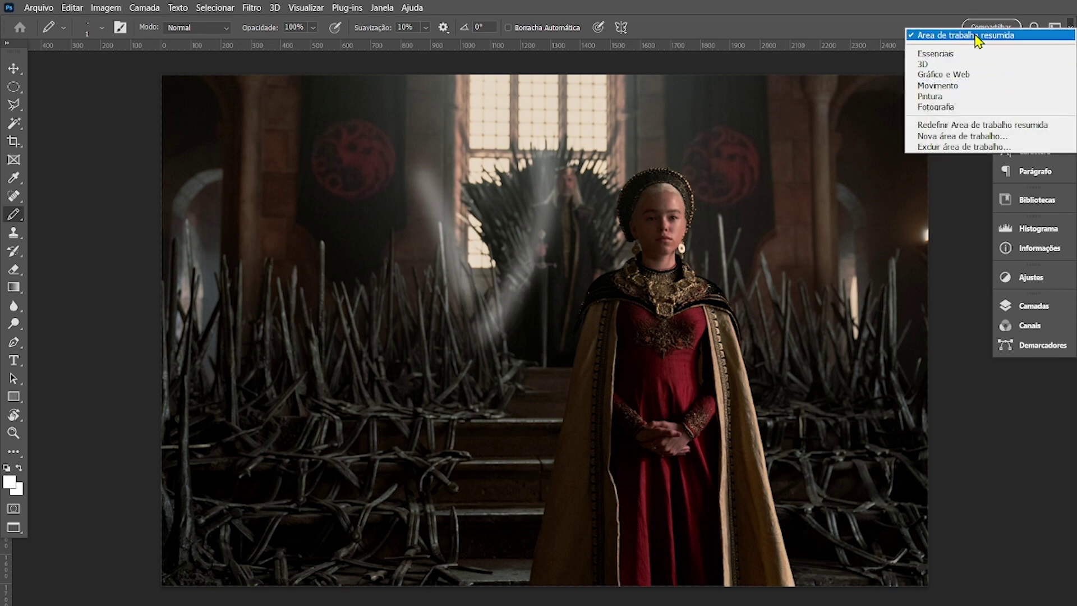
click(951, 54)
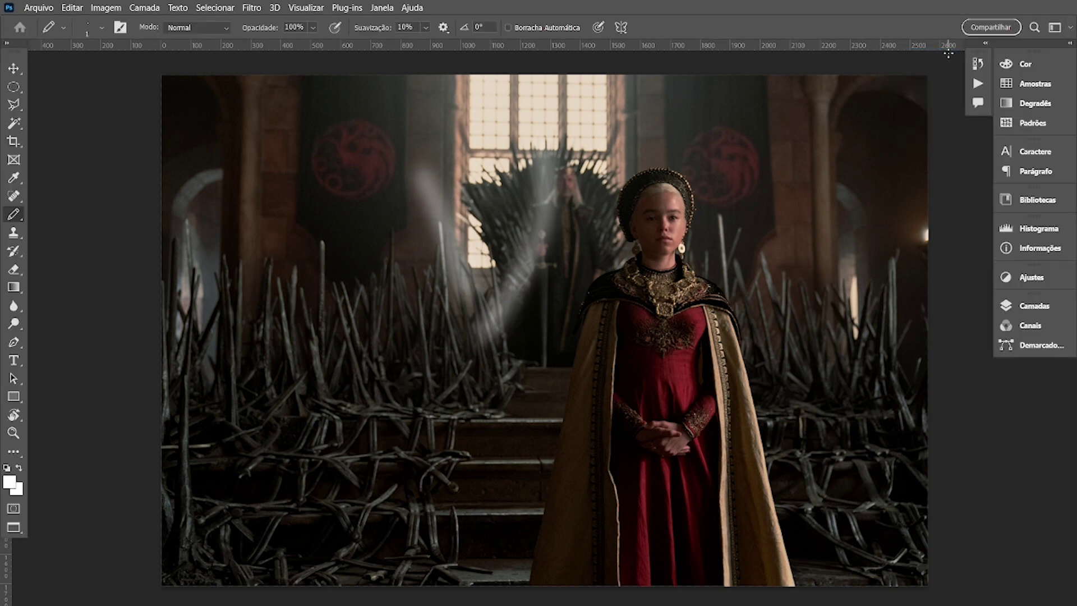
click(1073, 22)
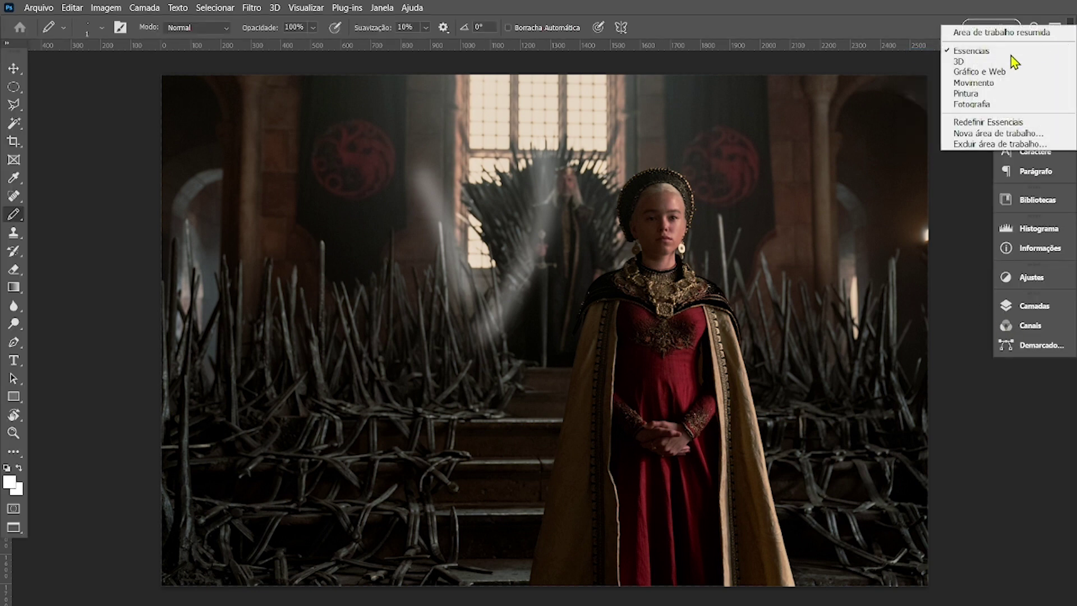
click(984, 123)
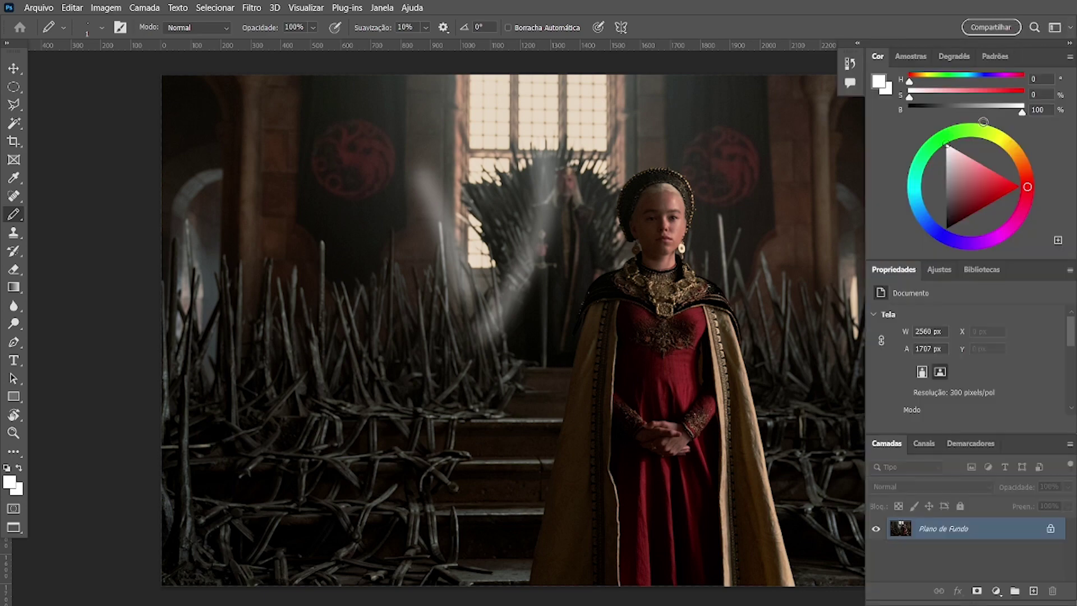
key(ctrl+0)
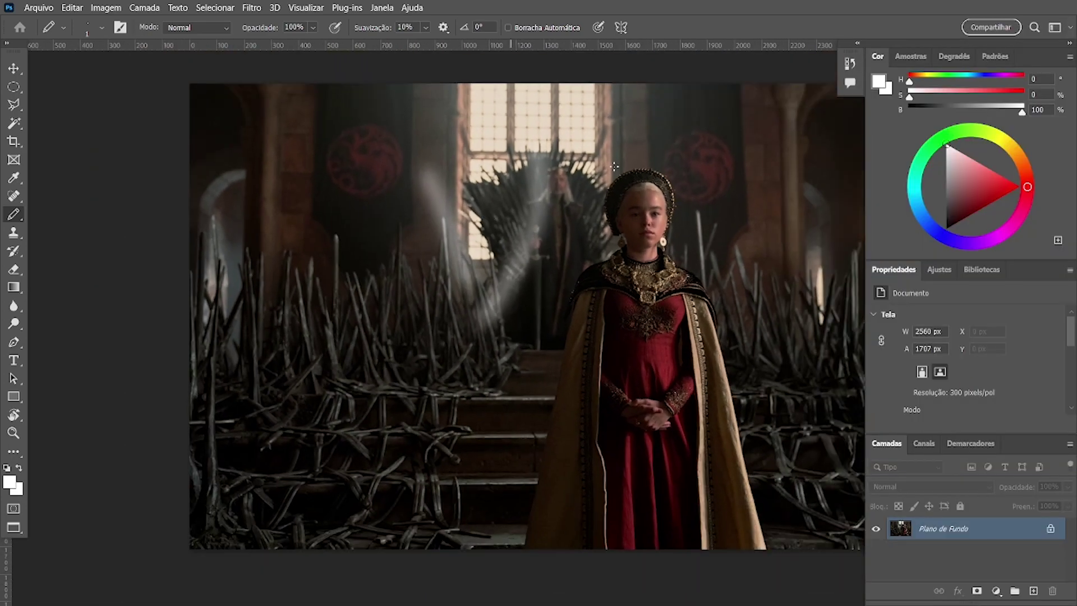
- Switch back to the Área de trabalho resumida workspace
click(1065, 27)
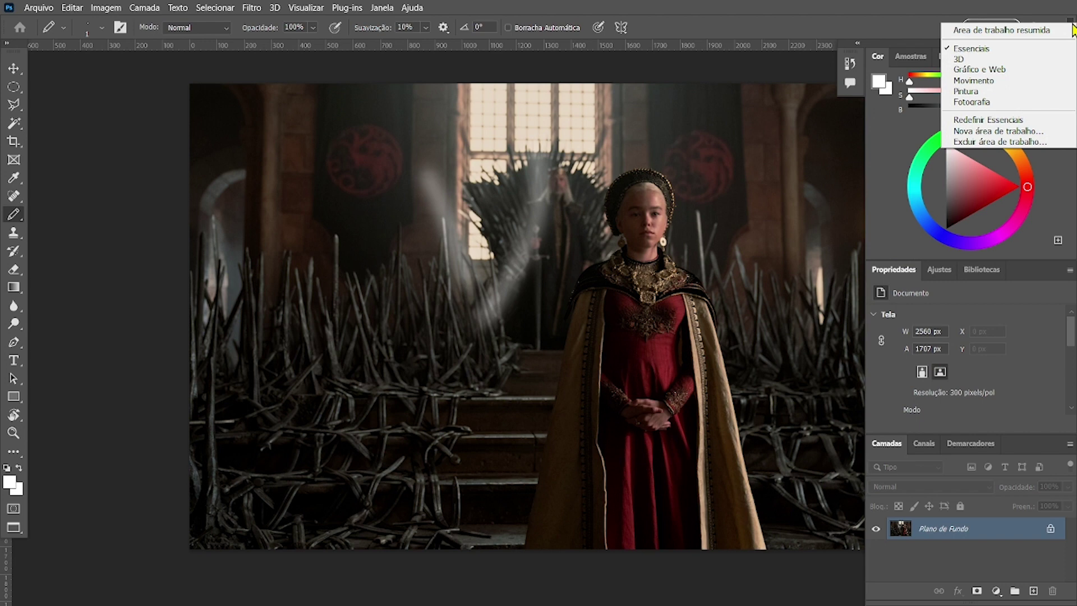
click(1038, 33)
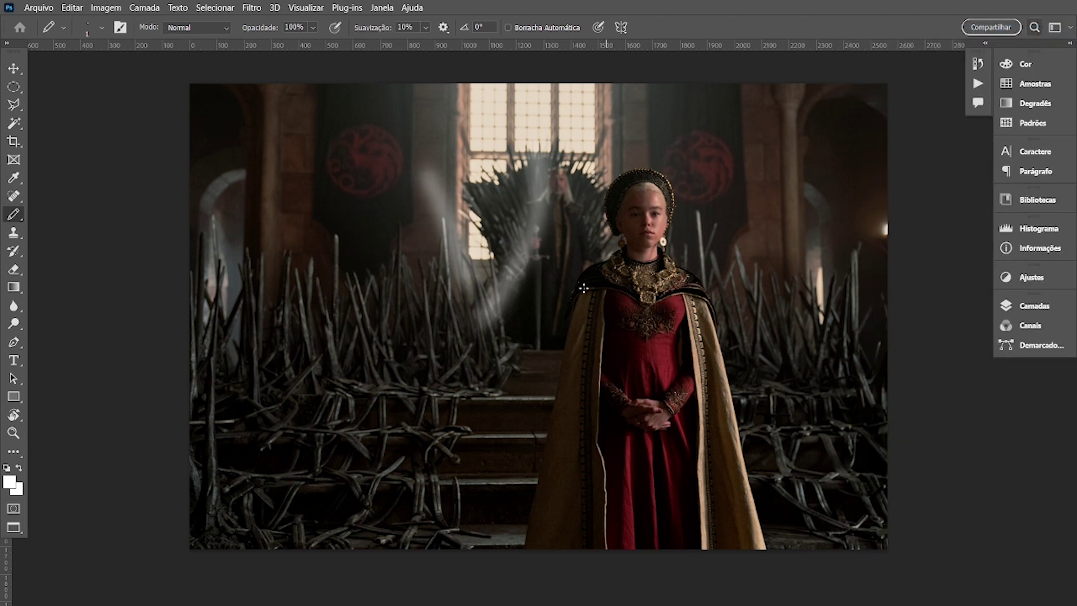
scroll(648, 317, down, 1)
scroll(648, 317, up, 1)
- Expand the Channels and Layers panels, then collapse Layers again
click(1033, 325)
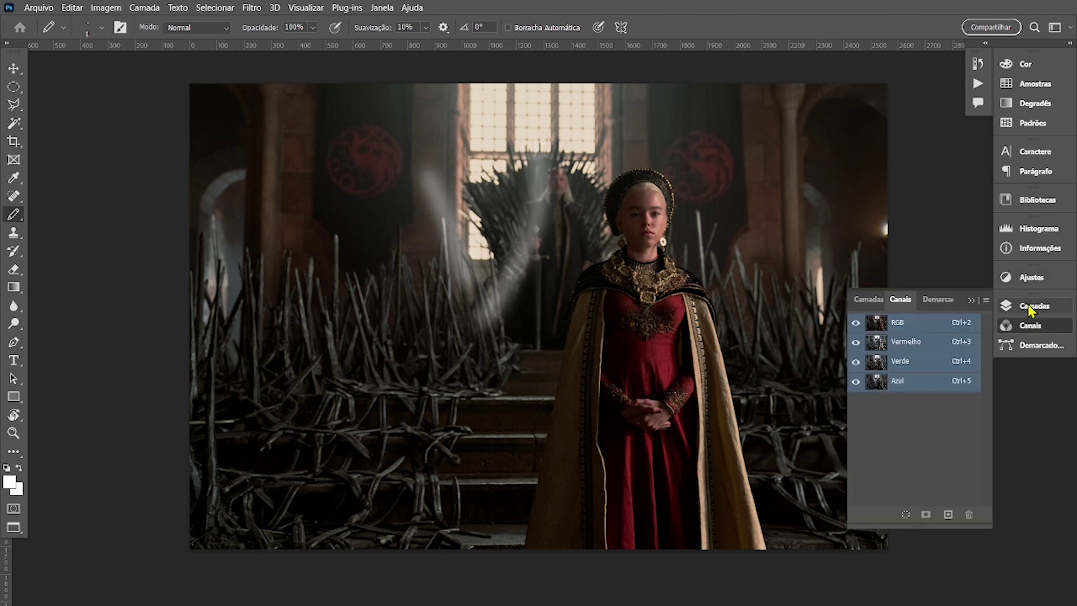
click(1033, 305)
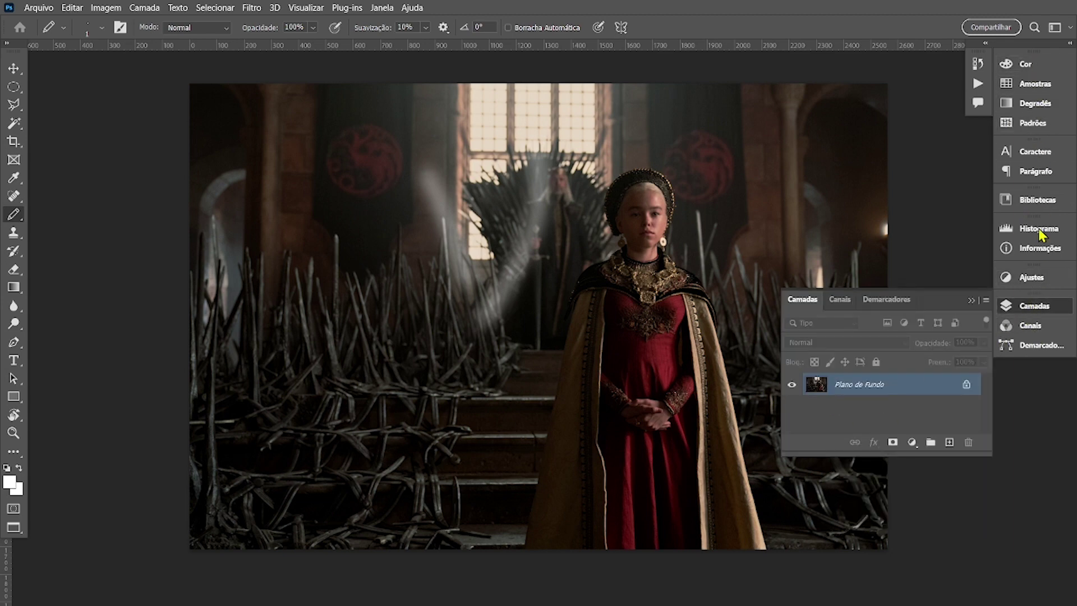
click(971, 302)
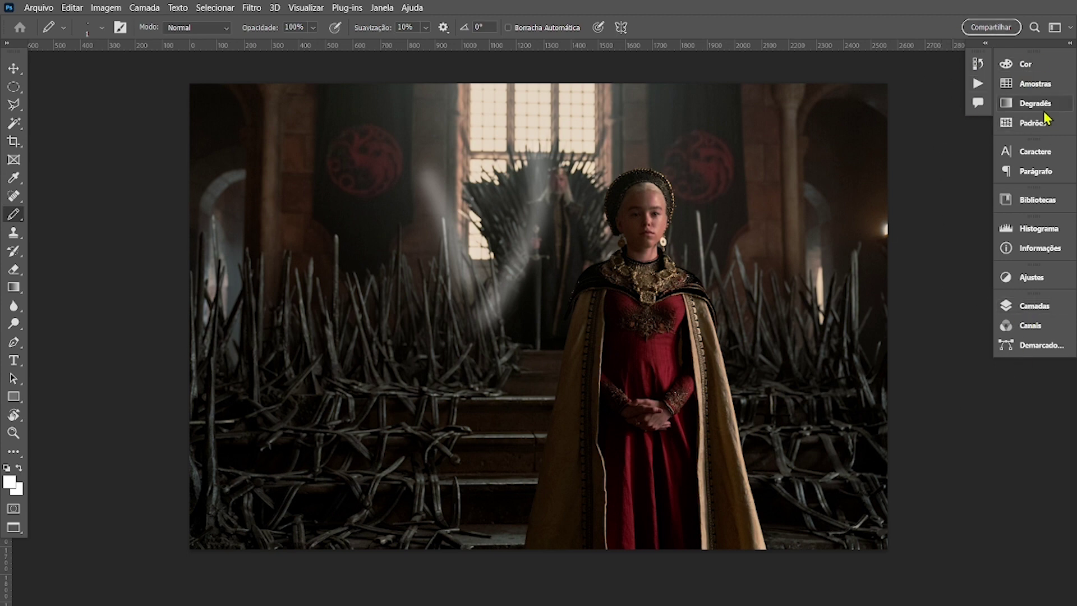
- Open Janela > Cor and dock the Cor/Amostras/Degradês/Padrões group as icons just above Ajustes
click(382, 8)
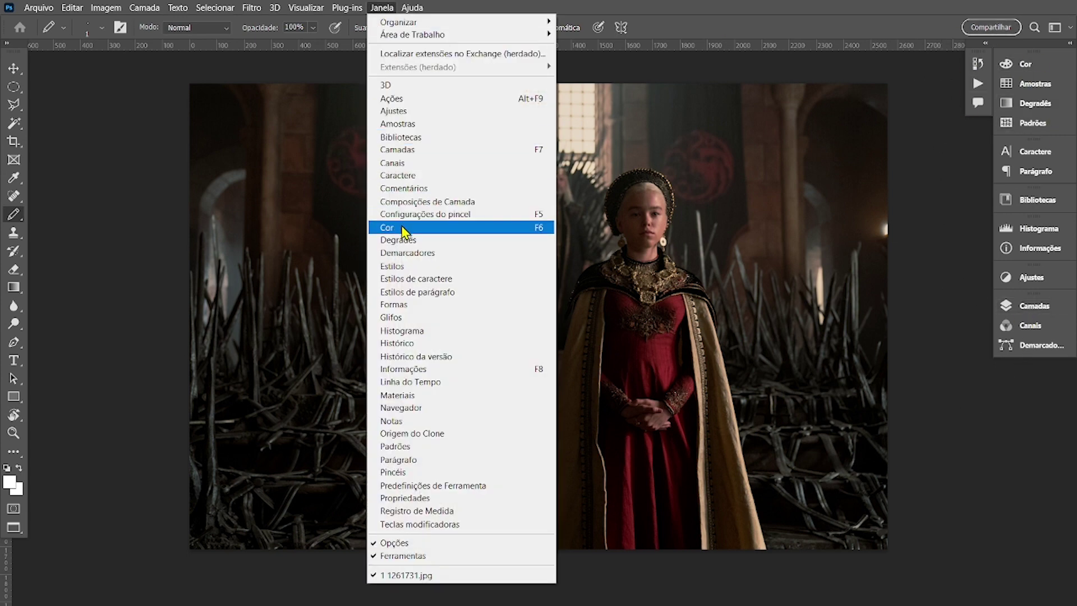
click(404, 243)
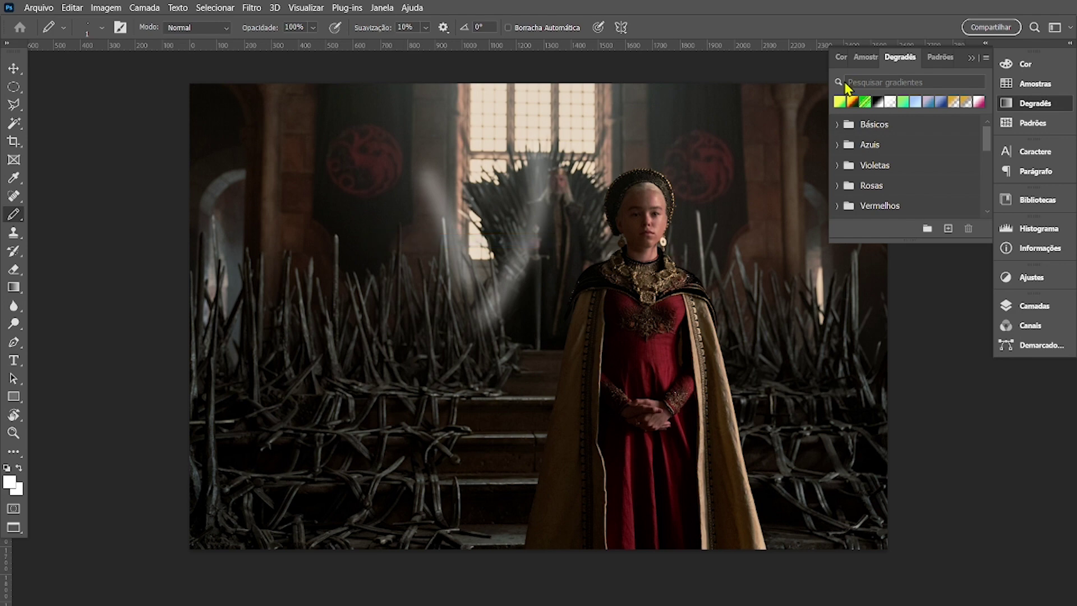
drag(968, 65, 1051, 362)
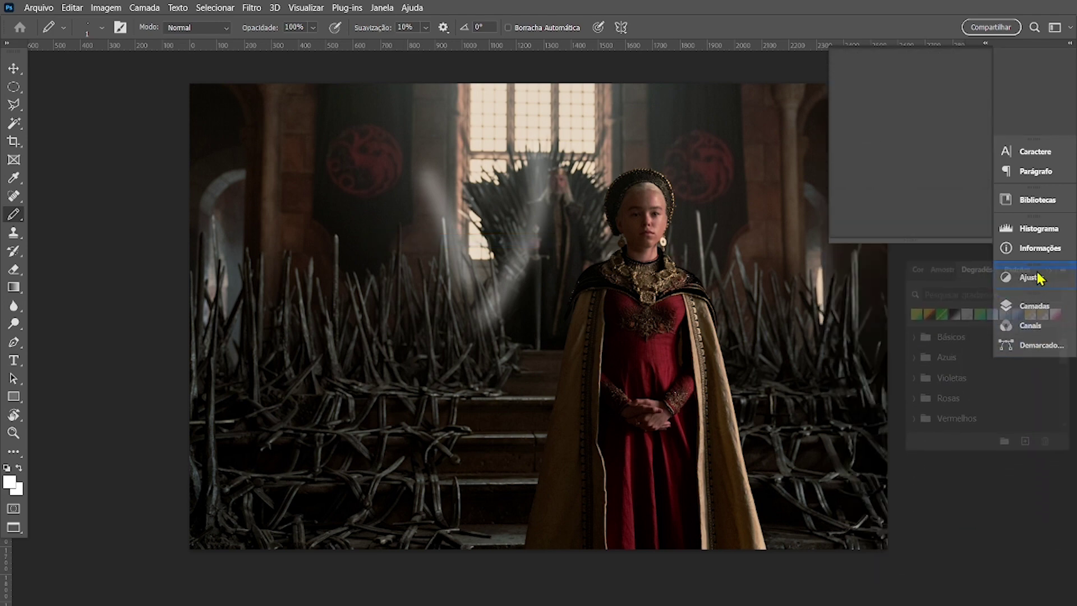
drag(1050, 357, 1038, 274)
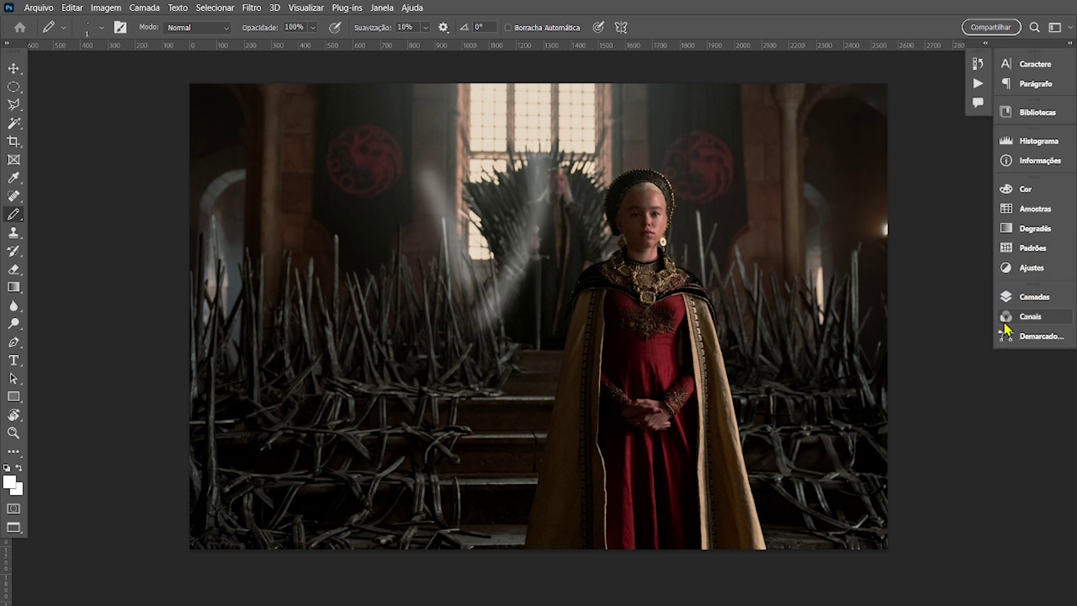
click(1035, 230)
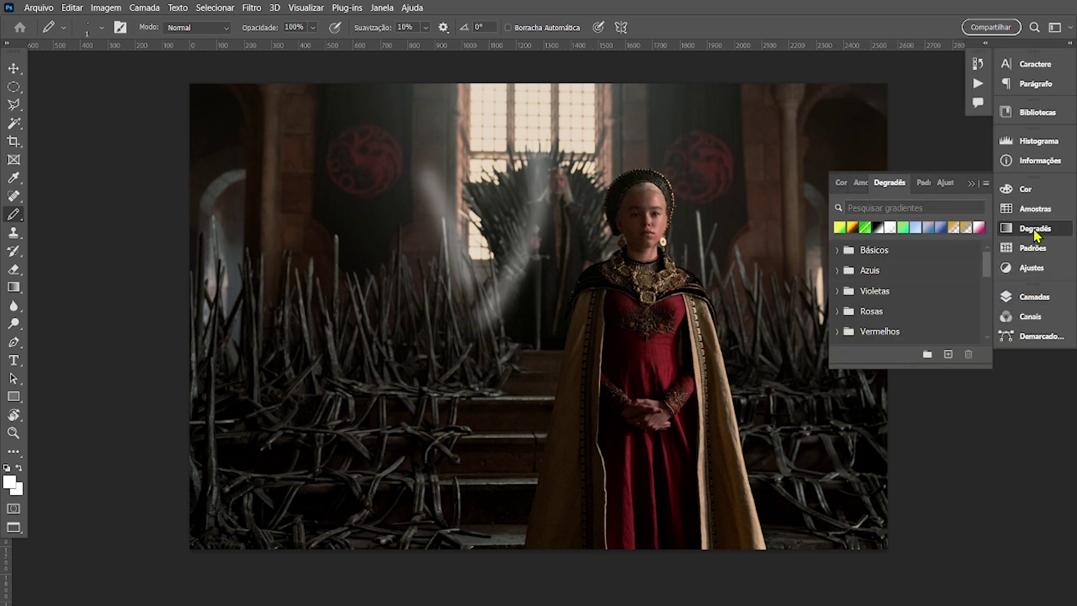
click(1035, 231)
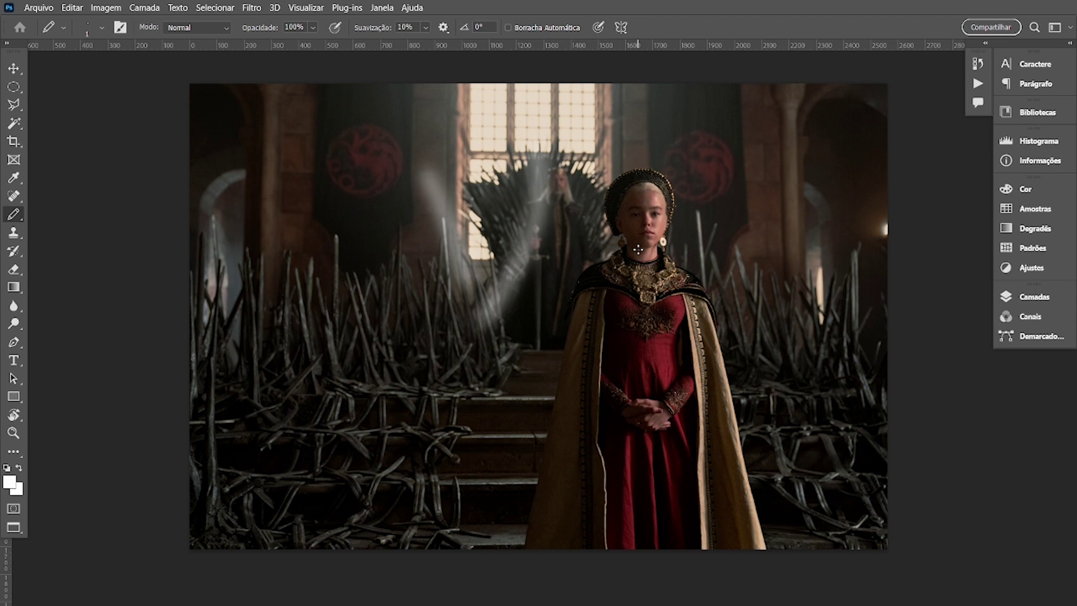
- Choose Redefinir Área de trabalho resumida from the workspace switcher
click(1069, 27)
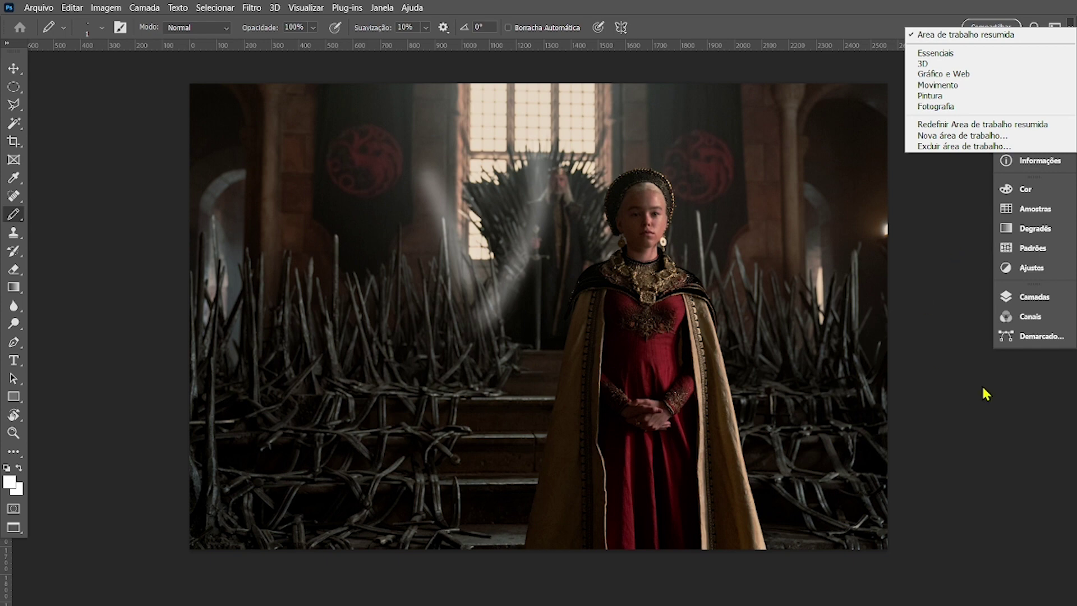
click(971, 125)
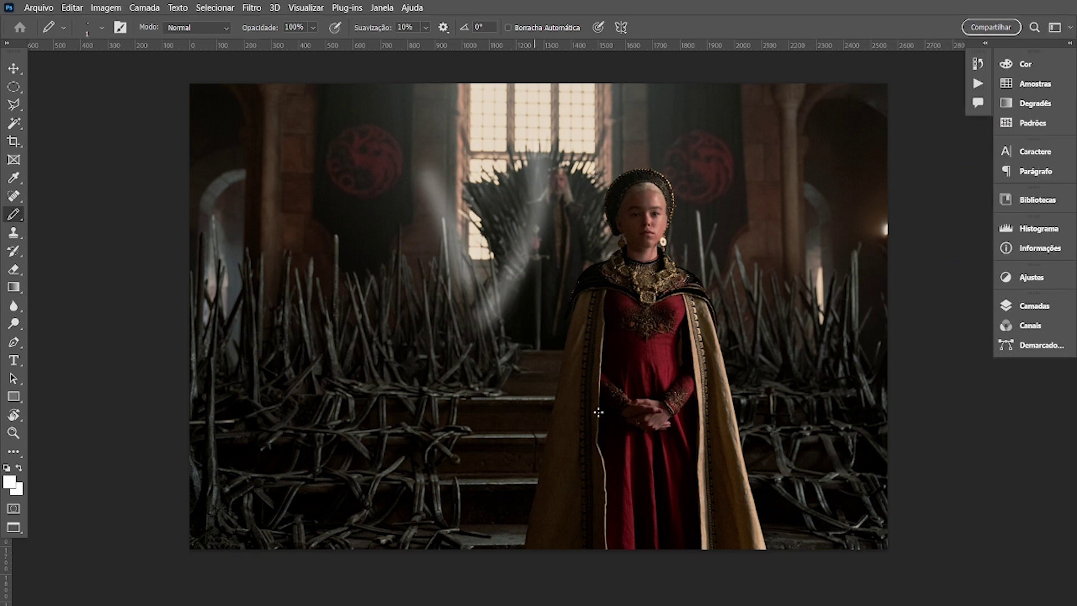